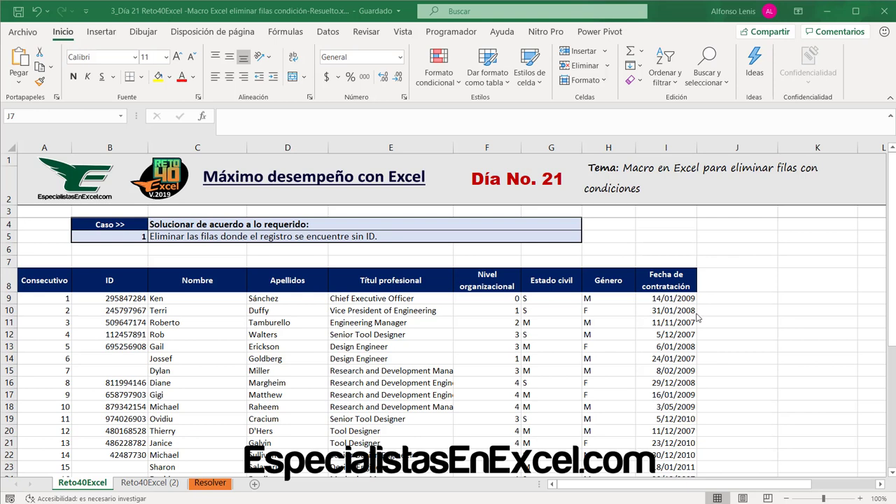
- Point out the employee records missing an ID in rows 14 and 15
click(188, 238)
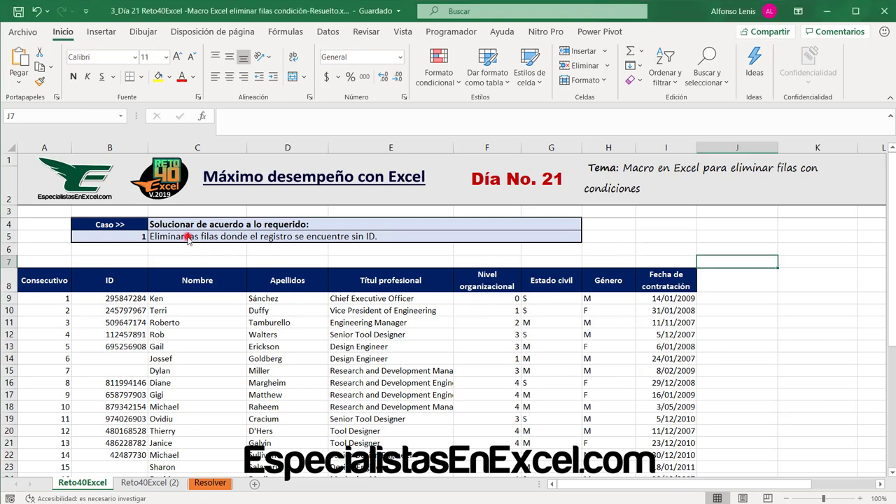
click(188, 238)
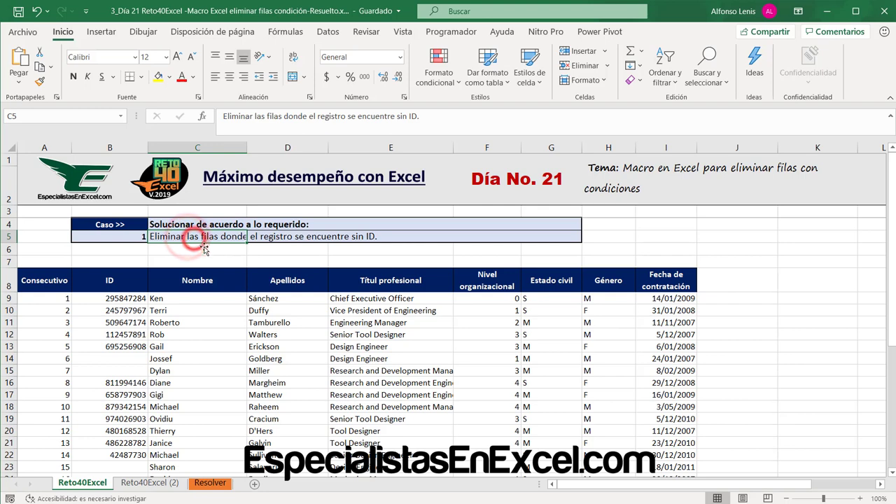
click(759, 265)
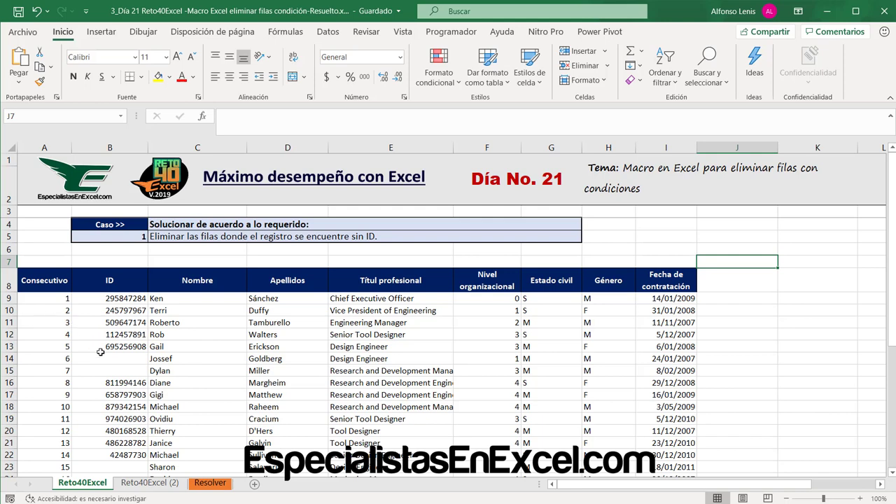
click(122, 371)
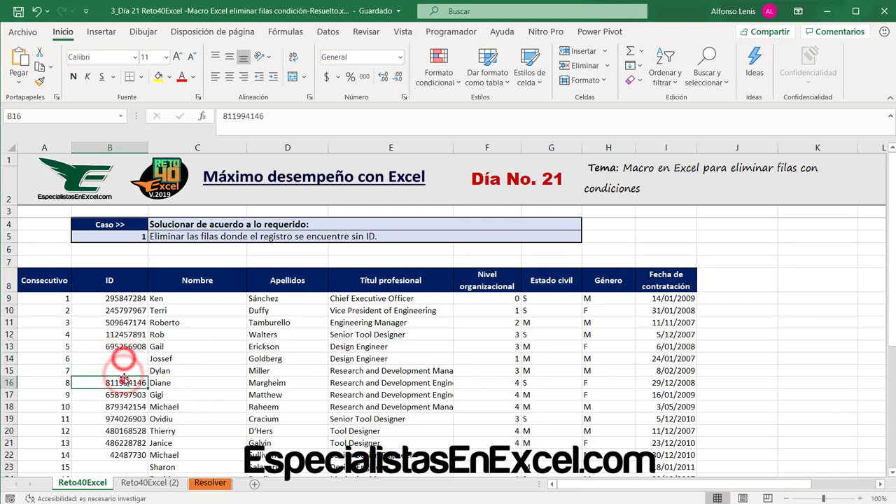
click(124, 370)
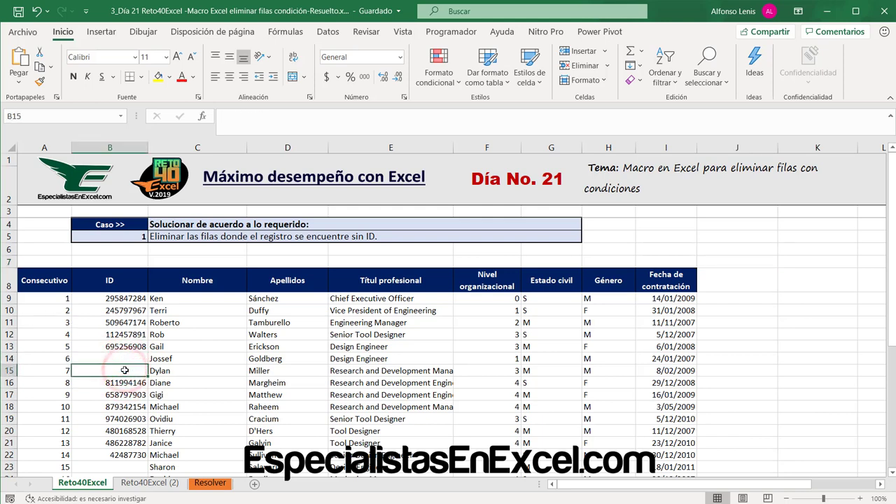
click(124, 358)
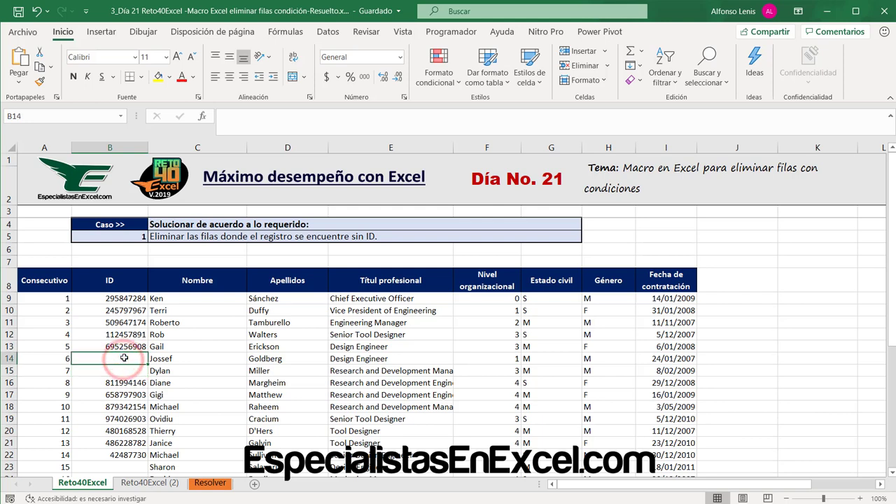
drag(48, 358, 640, 360)
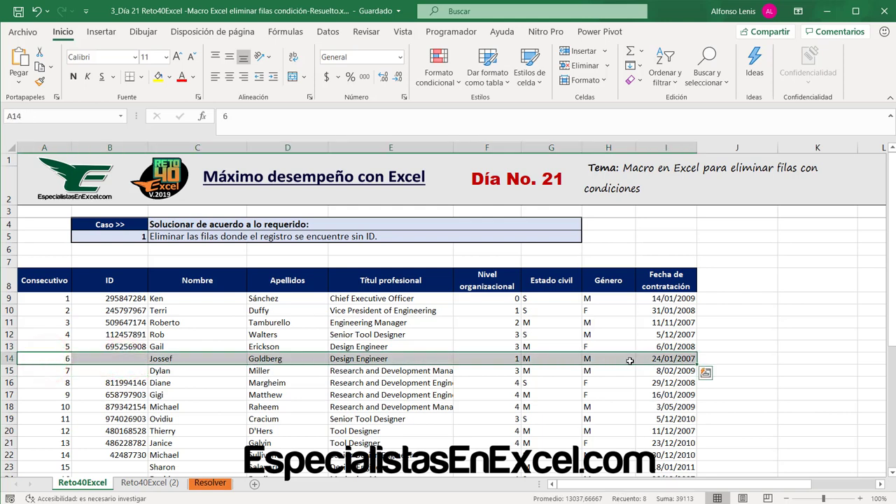
click(130, 359)
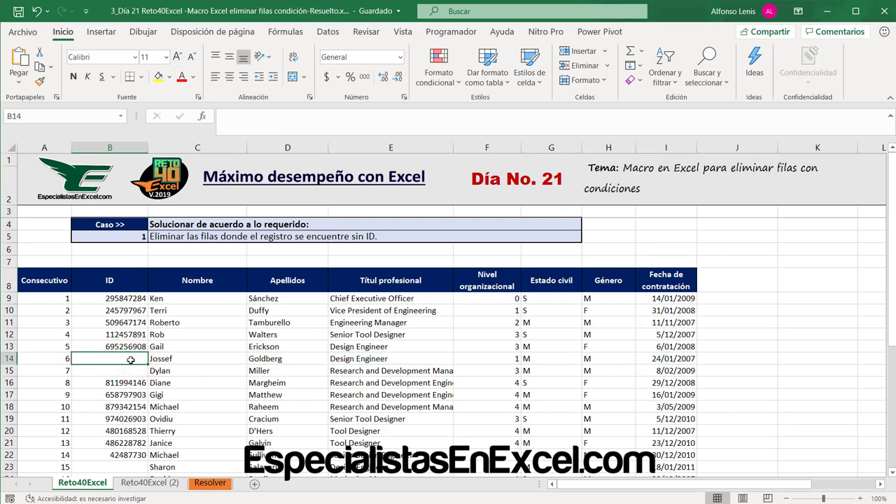
- Scroll down the table to show the missing IDs in rows 23, 30 and 33
scroll(130, 359, down, 1)
click(128, 332)
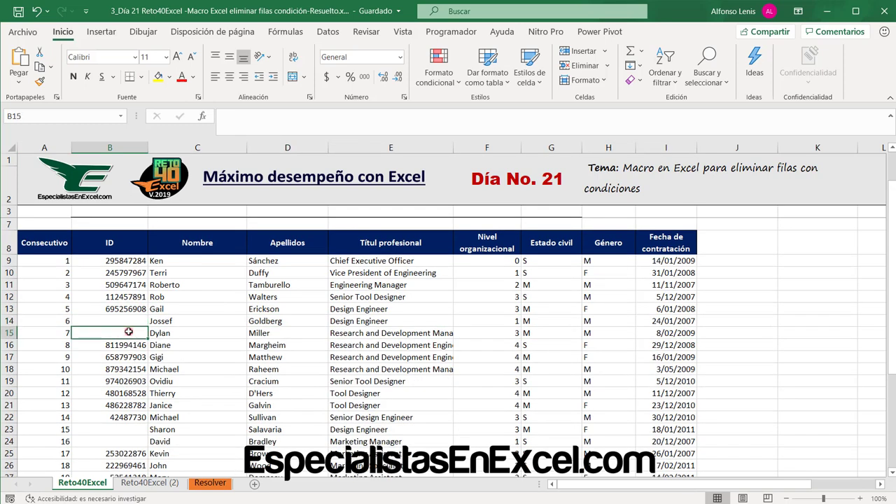
click(131, 425)
scroll(130, 425, down, 2)
scroll(131, 425, down, 1)
click(125, 391)
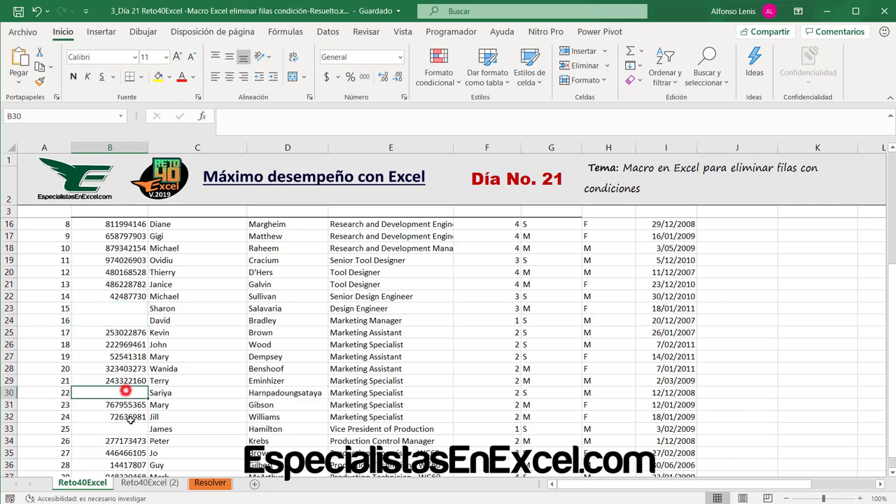
click(128, 428)
scroll(128, 424, down, 3)
scroll(128, 424, up, 1)
scroll(173, 330, up, 6)
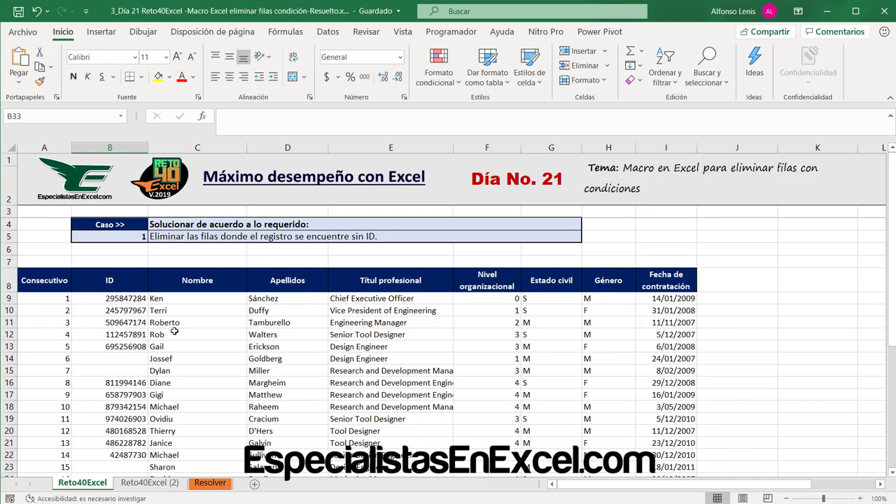
- In the VBA editor, insert Módulo1 under ThisWorkbook and declare Sub eliminarFilas
key(alt+F11)
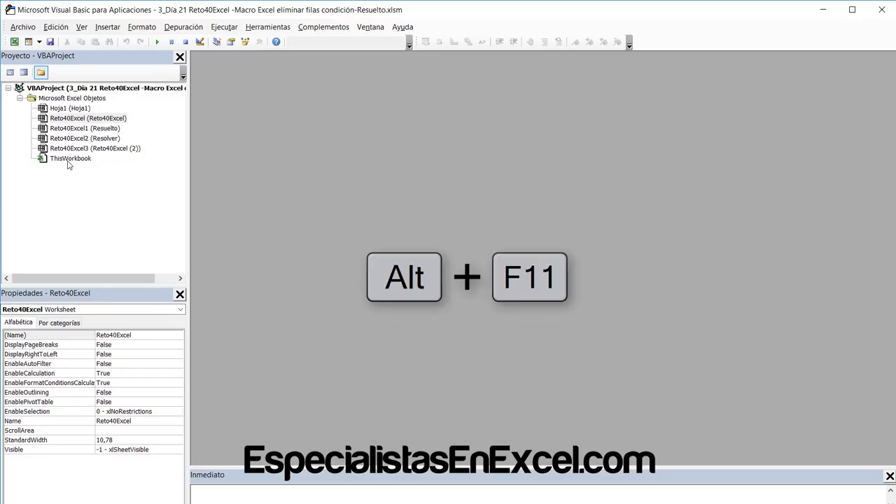
right_click(68, 161)
mouse_move(100, 224)
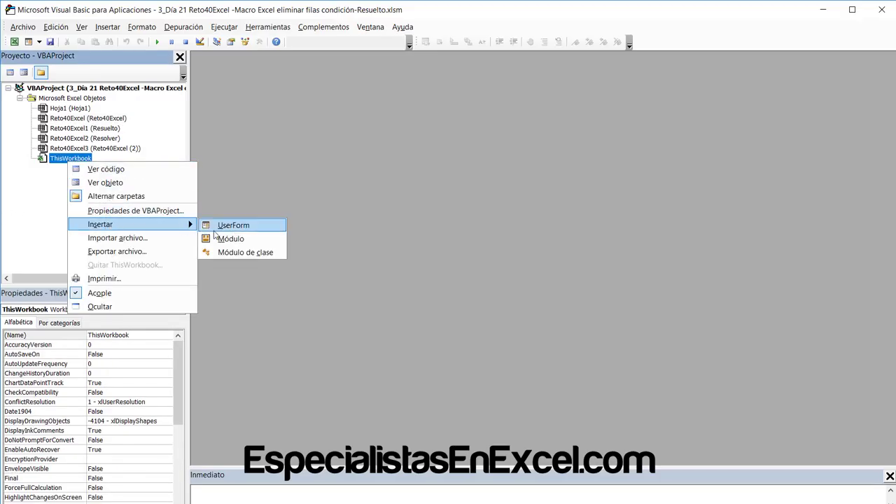
click(231, 239)
text(s)
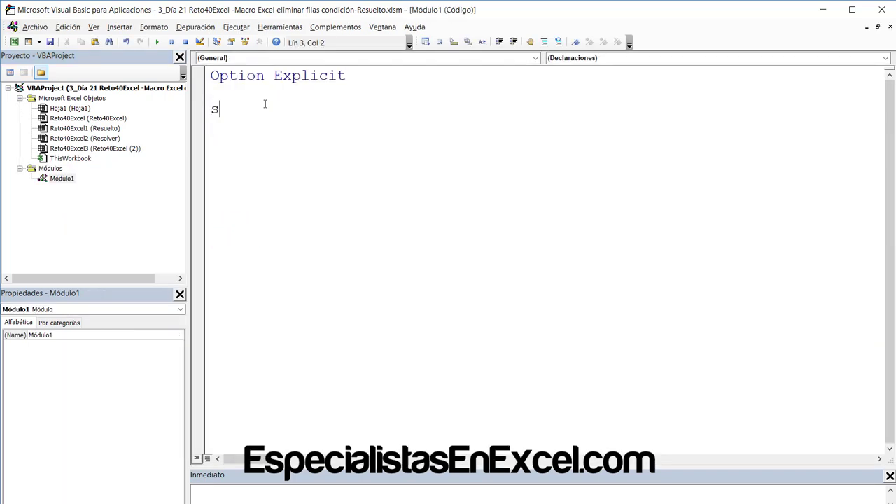
text(ub eli)
text(minarFi)
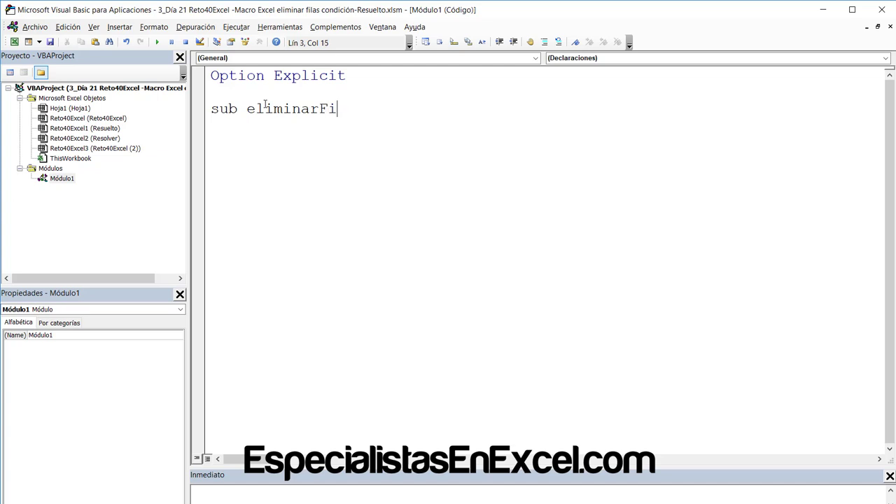
text(las)
key(Return)
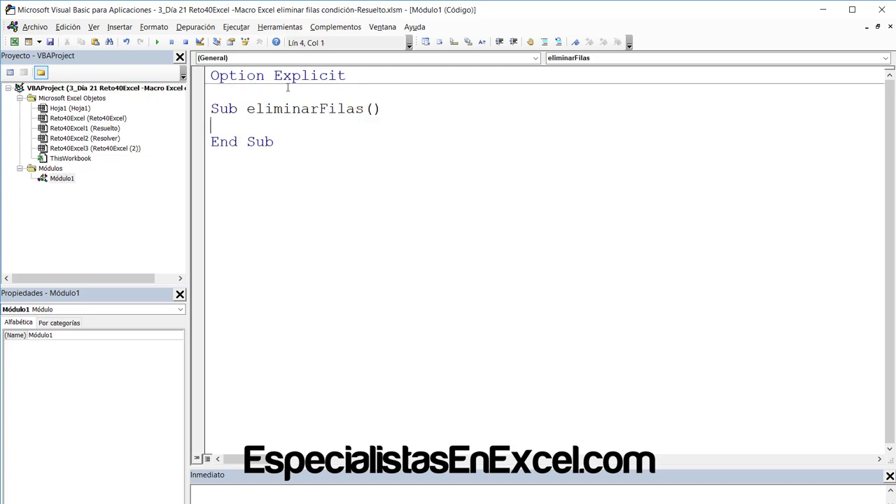
click(294, 501)
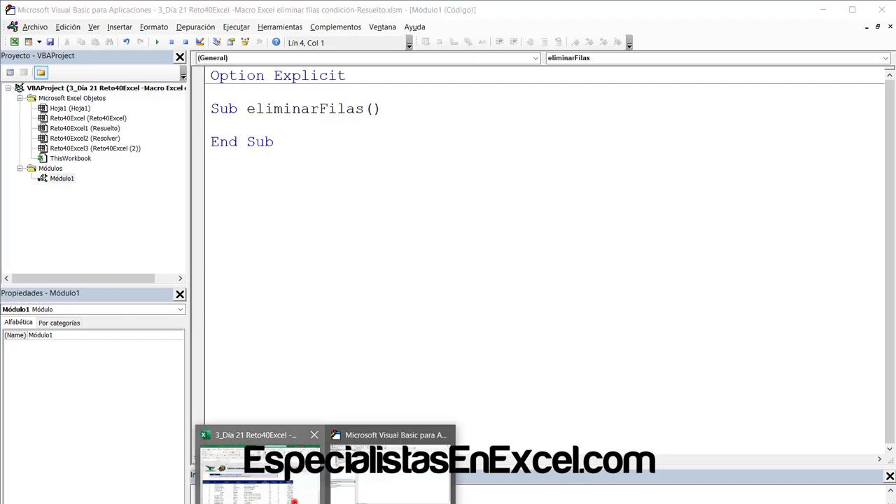
- Back in the workbook, point at row 14's record and the first Consecutivo number in A9
click(294, 501)
click(152, 355)
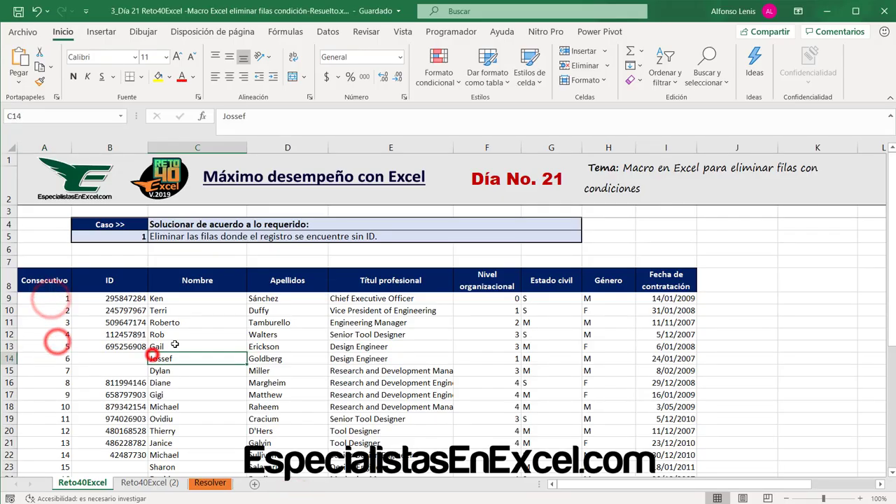
click(57, 301)
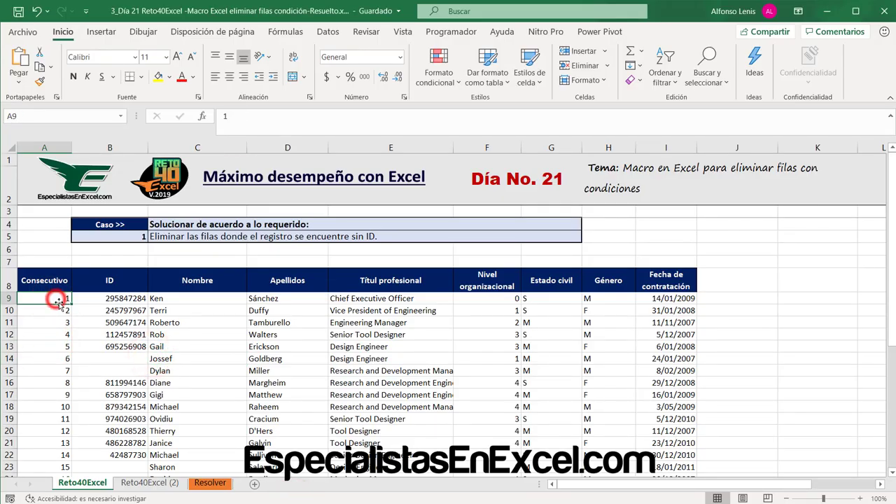
scroll(52, 329, down, 3)
scroll(54, 326, up, 3)
scroll(58, 322, down, 4)
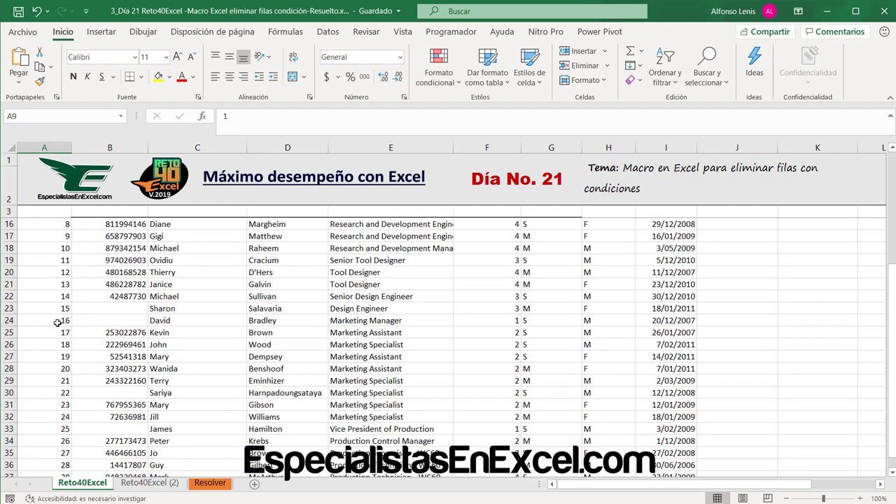
scroll(58, 322, down, 1)
scroll(57, 322, down, 2)
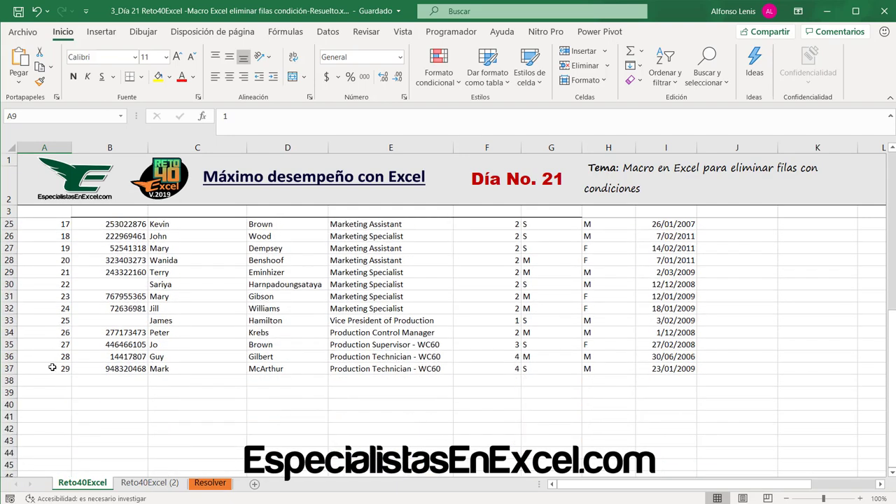
- Check the last record numbers in column A, 29 and 25 in row 33
click(51, 368)
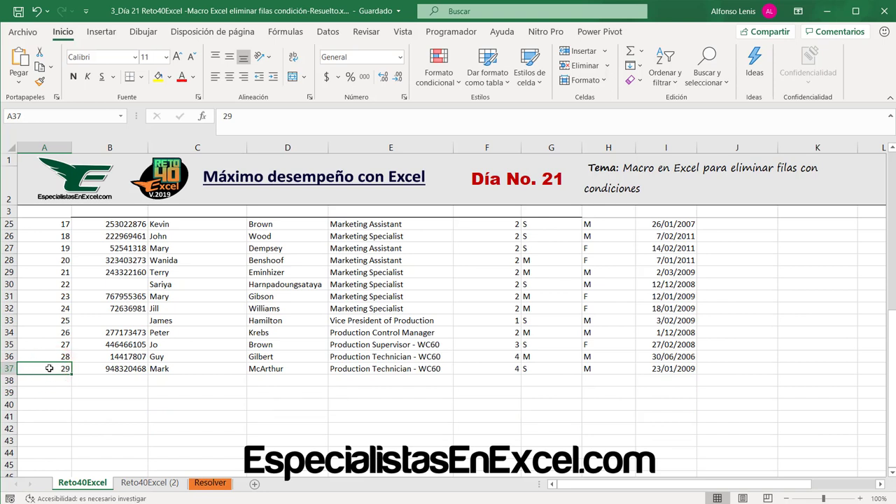
click(46, 369)
click(9, 374)
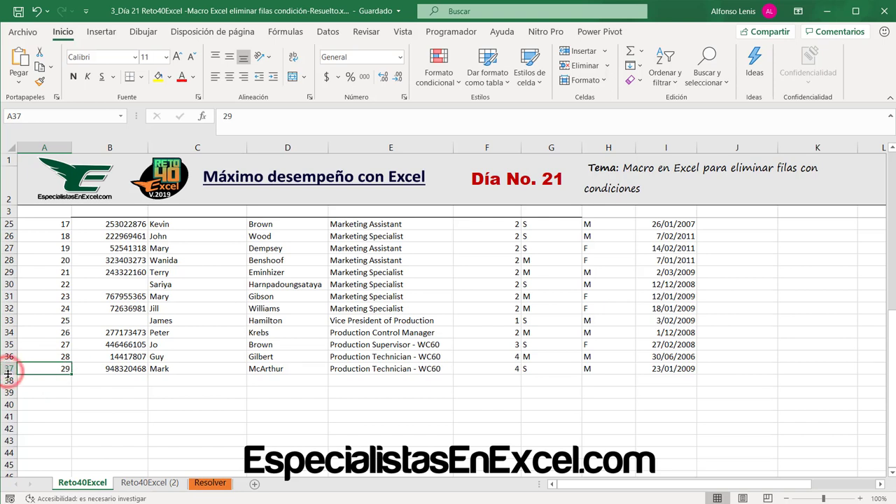
click(54, 320)
scroll(85, 306, up, 7)
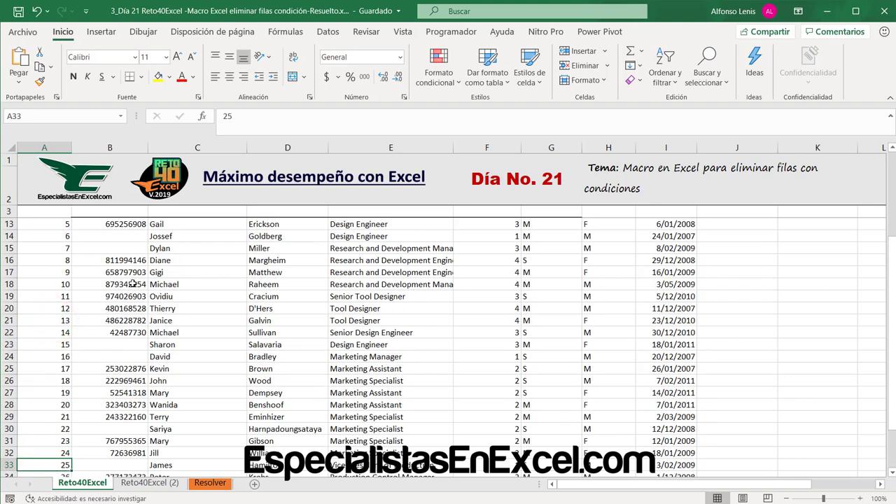
scroll(133, 283, up, 3)
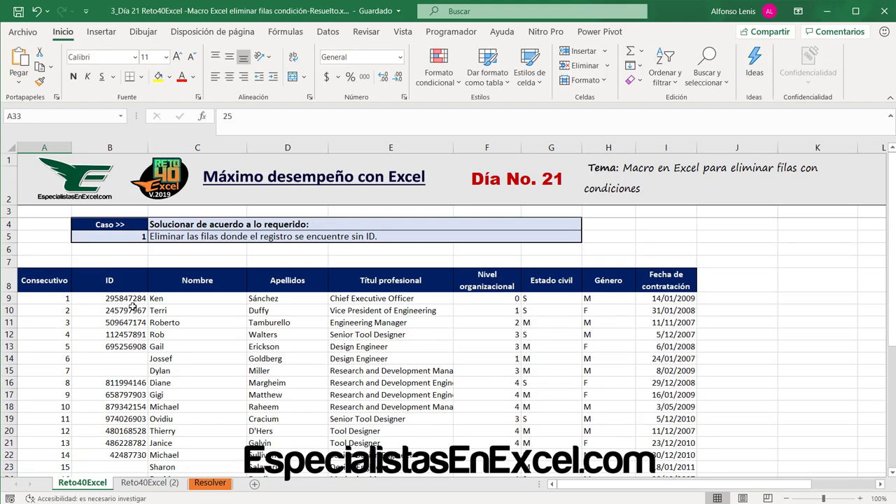
- Step down through records 1 to 5, from row 9 to row 13
click(39, 298)
click(7, 298)
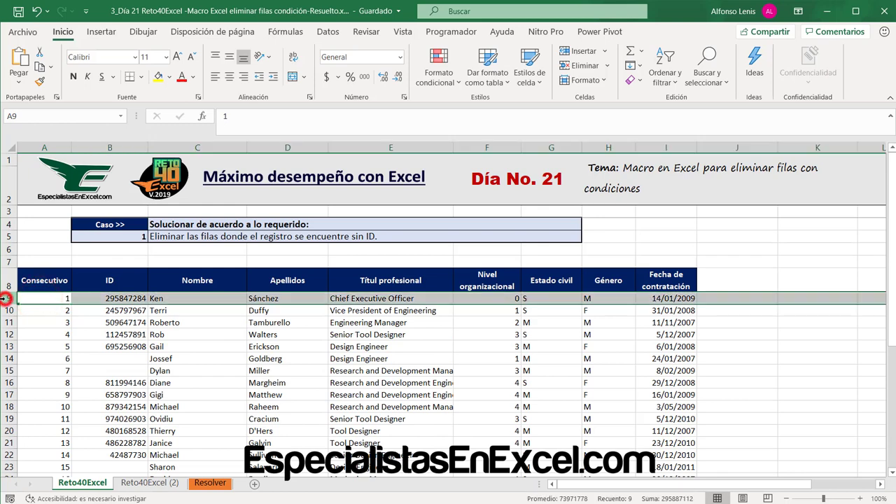
click(39, 308)
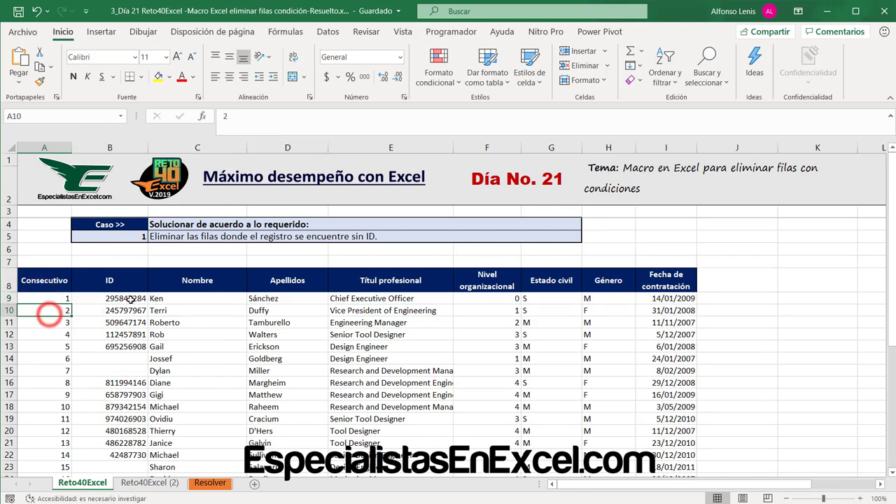
click(106, 320)
click(38, 322)
click(107, 334)
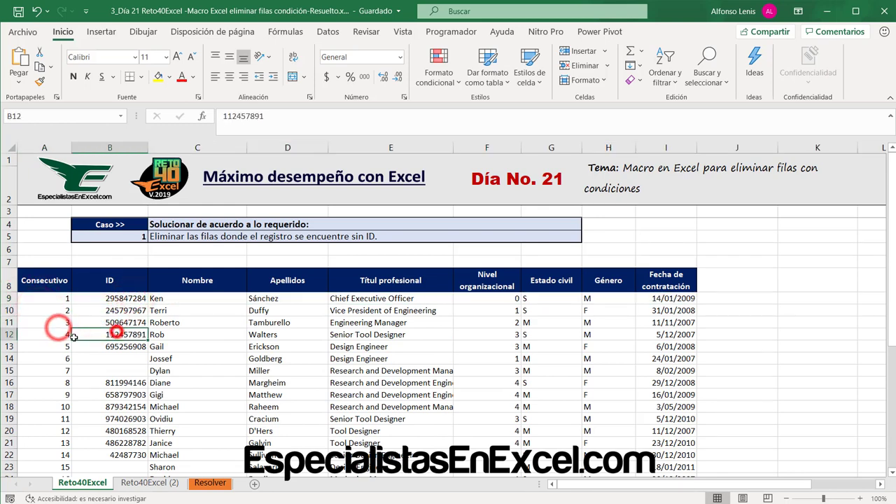
click(39, 334)
click(37, 346)
- Select the empty ID cells B14 and B15 and all of row 14
click(116, 359)
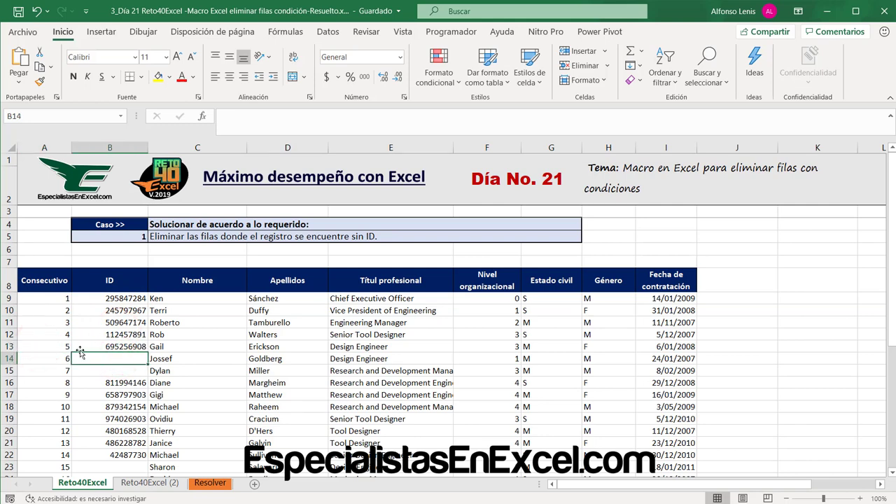
click(92, 357)
click(53, 356)
click(91, 356)
click(10, 359)
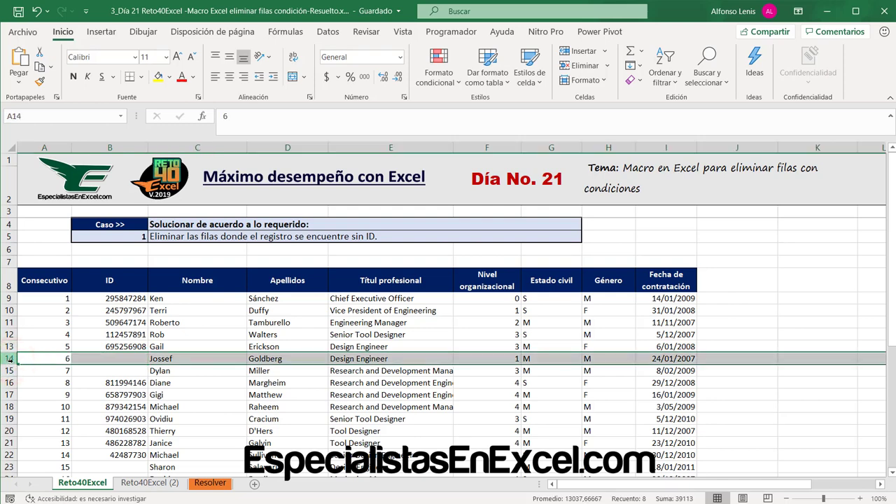
click(145, 375)
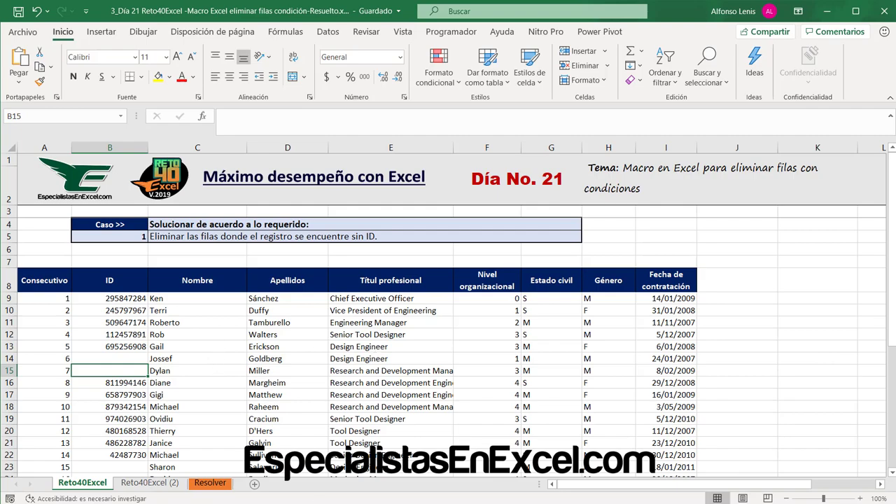
click(351, 494)
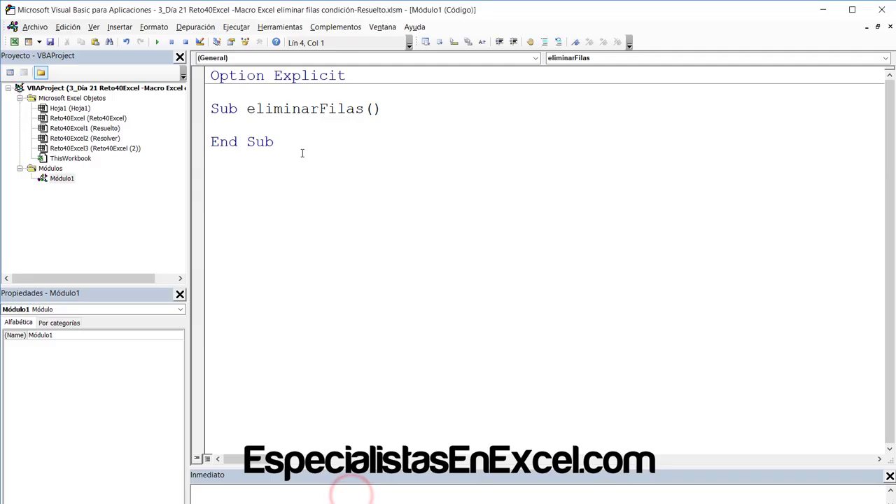
- Declare ultFila and cont as Long inside eliminarFilas
key(Tab)
text(dim ul)
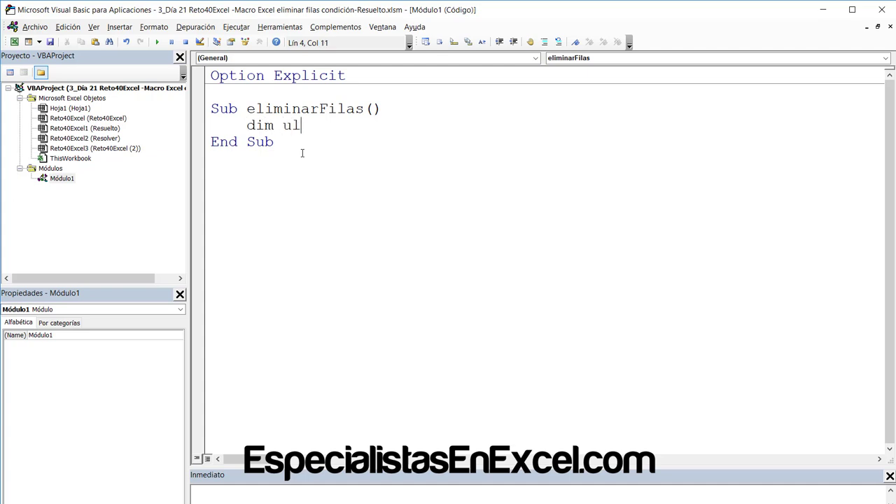
text(tFi)
text(las)
key(BackSpace)
text(as l)
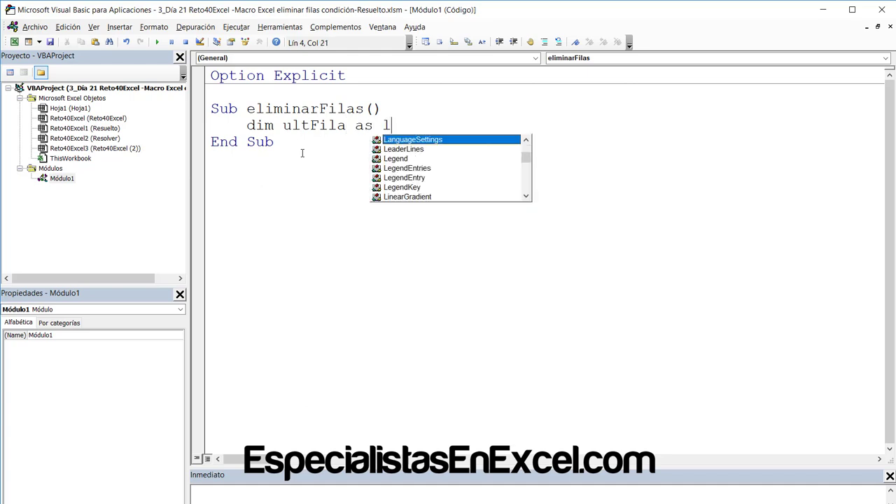
text(ong)
key(Return)
text(dim )
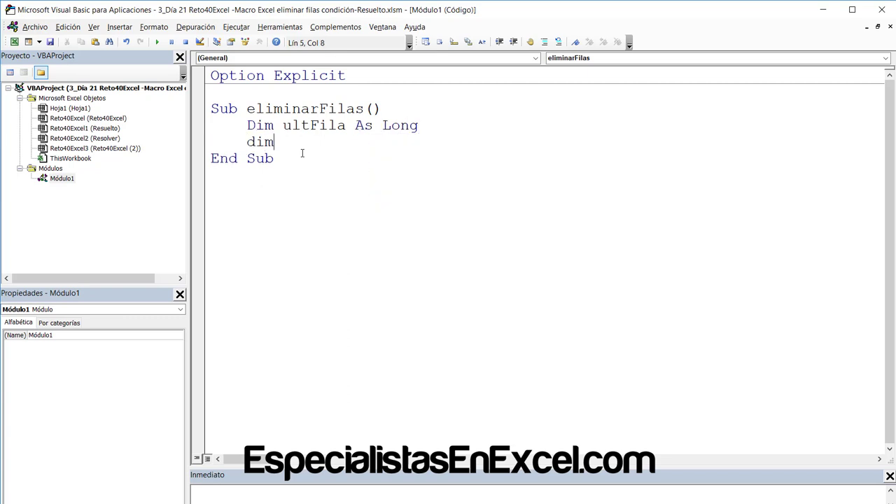
text(cont as lo)
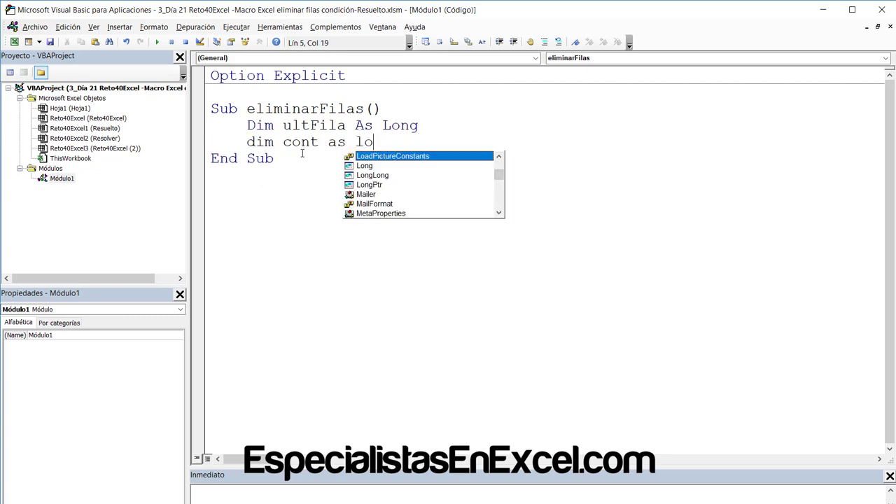
text(ng)
key(Return)
key(Return)
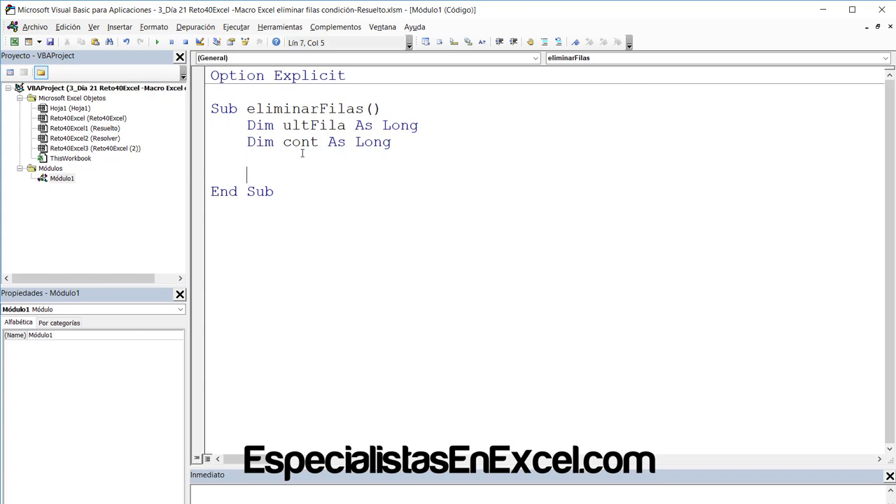
- Begin the line 'ultfila = range' and check Consecutivo values in A9 and A11
text(ultfi)
text(la =)
text( ran)
text(ge)
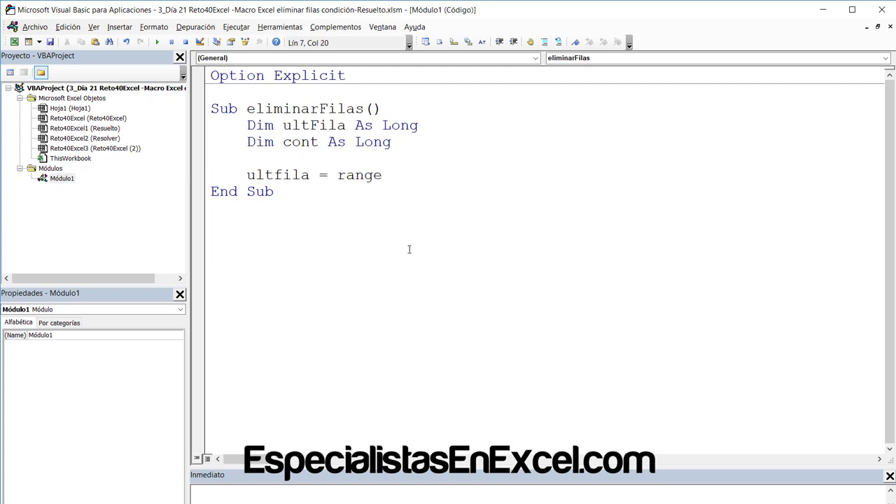
click(270, 486)
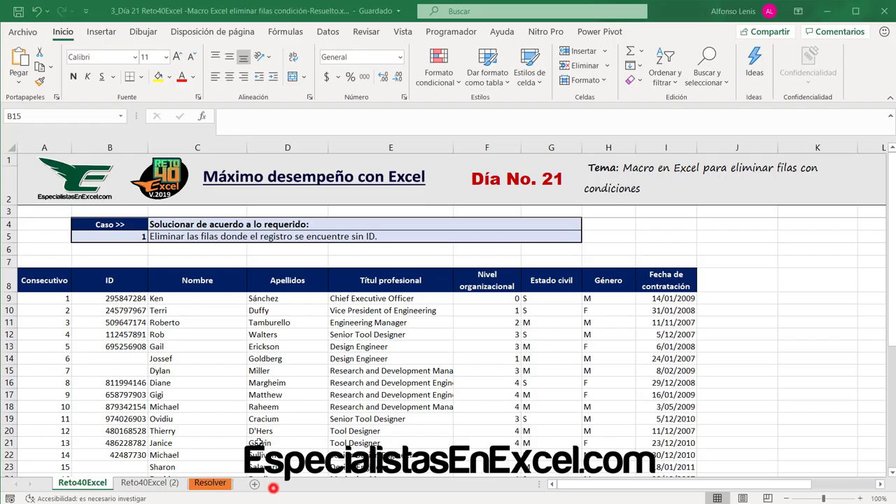
click(37, 293)
click(30, 320)
scroll(35, 301, down, 2)
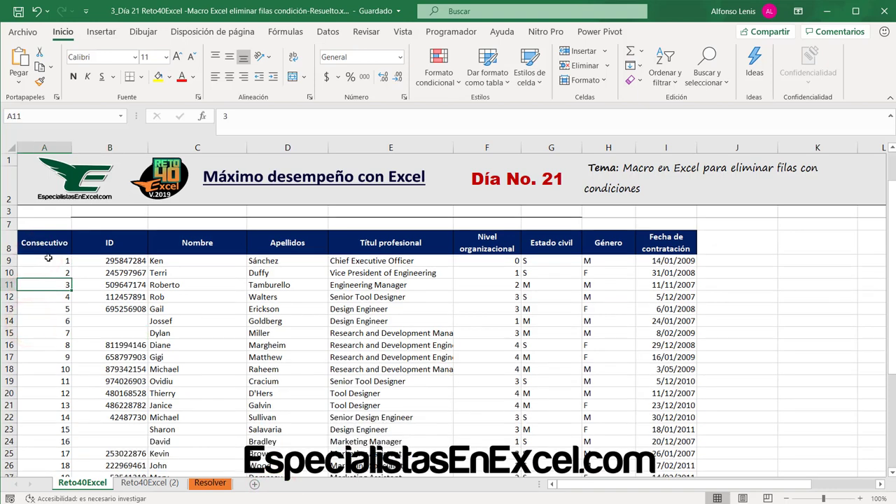
scroll(48, 258, up, 1)
scroll(48, 266, up, 1)
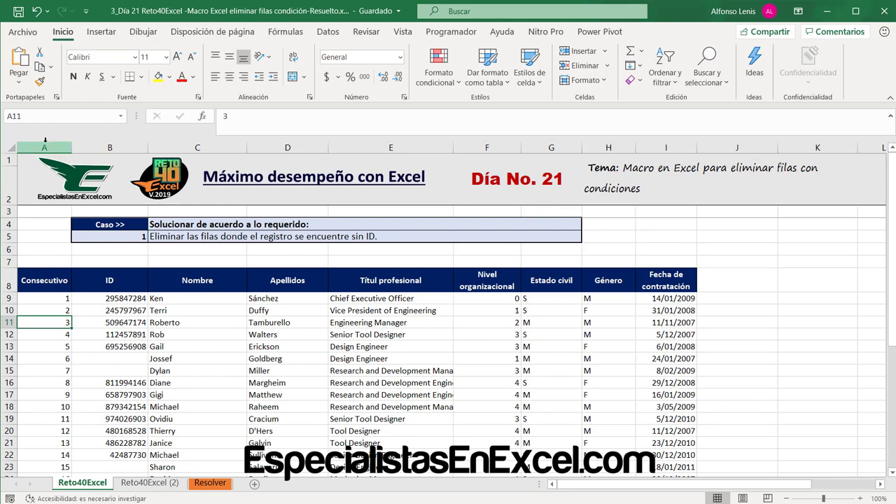
click(44, 147)
click(91, 323)
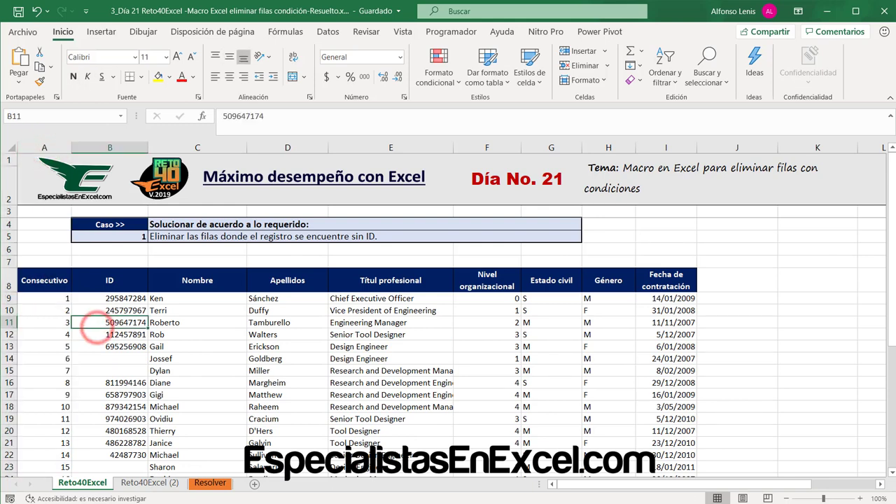
click(350, 488)
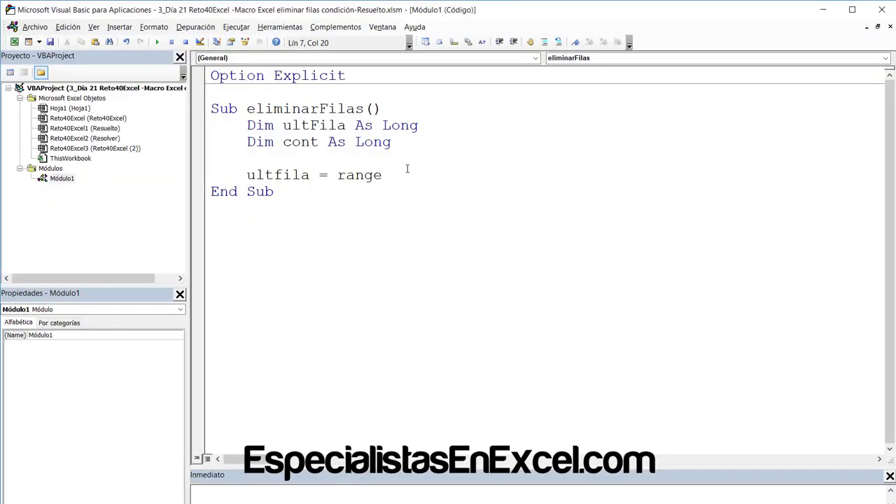
- Complete the line as ultFila = Range("A" & Rows.Count).End(xlUp).Row
text(("A)
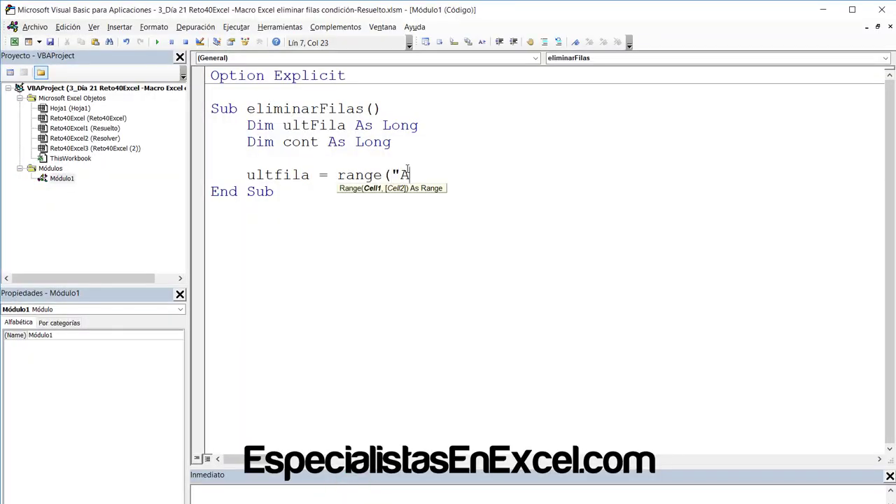
text(" )
text(& roe)
key(BackSpace)
text(ws)
text(.c)
key(Tab)
key(BackSpace)
key(BackSpace)
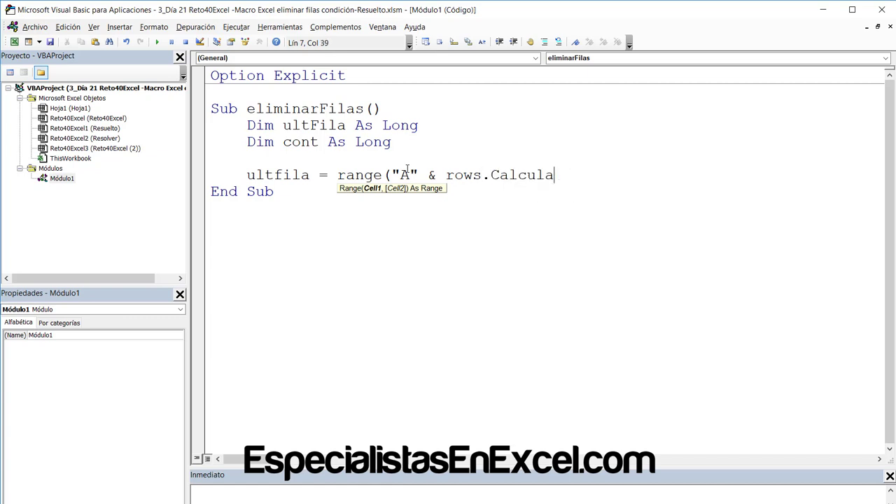
key(BackSpace)
key(BackSpace)
key(BackSpace)
key(BackSpace)
key(BackSpace)
text(unt)
text().e)
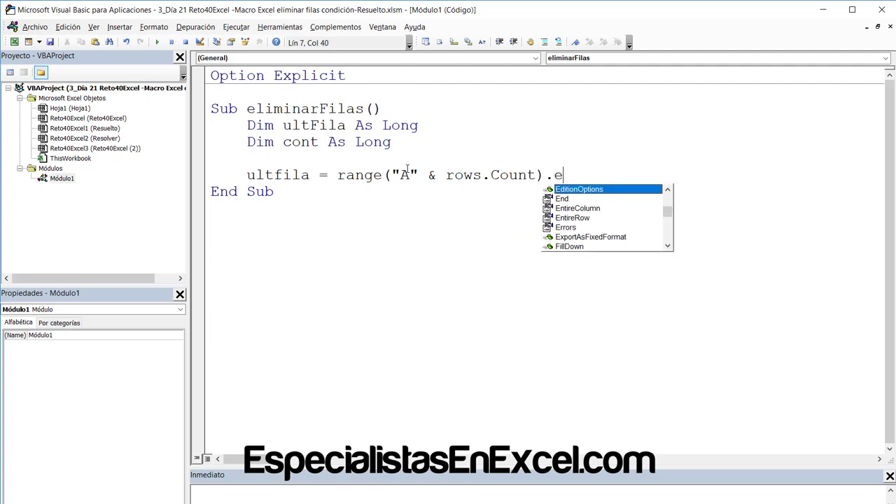
text(nd)
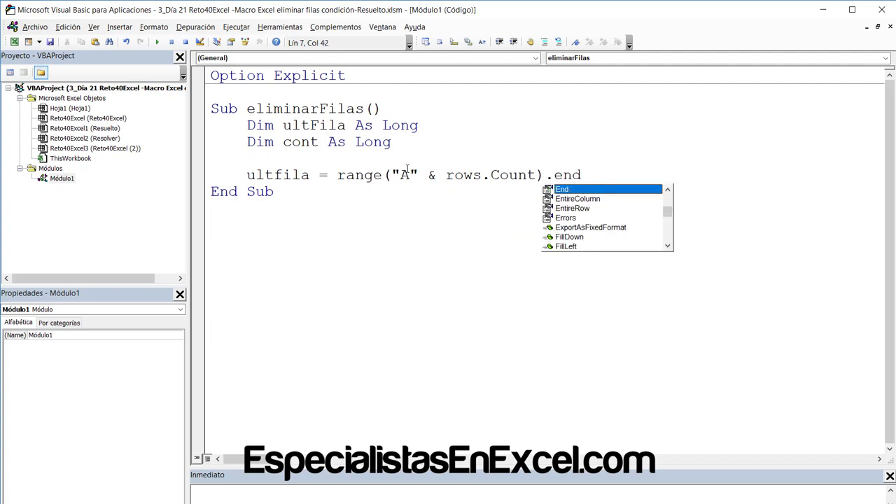
text(()
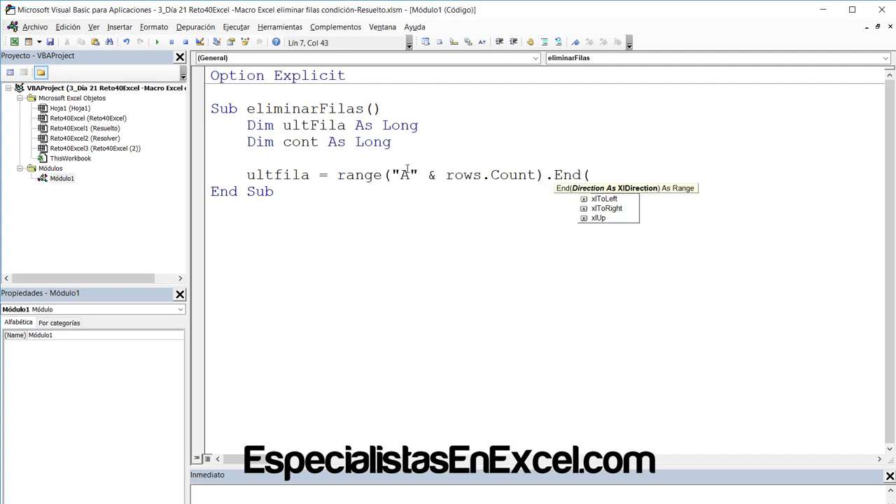
key(Down)
key(Down)
key(Down)
key(Down)
key(Tab)
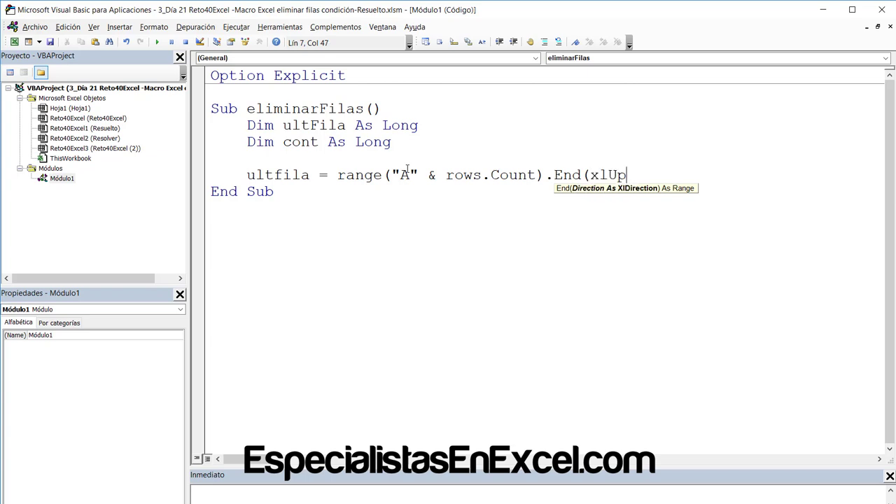
text().)
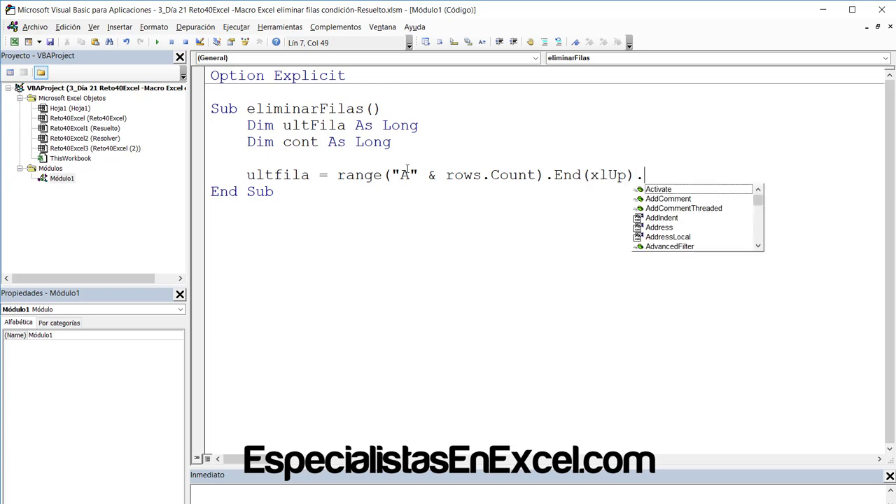
text(ro)
key(Tab)
- Add blank lines below the ultFila assignment and select the ultFila name
key(Down)
key(Home)
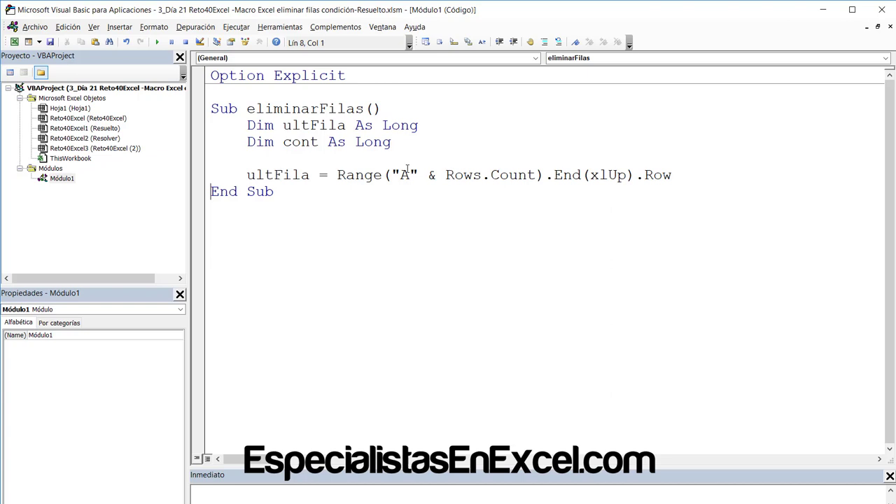
click(671, 175)
key(Return)
key(Return)
key(Return)
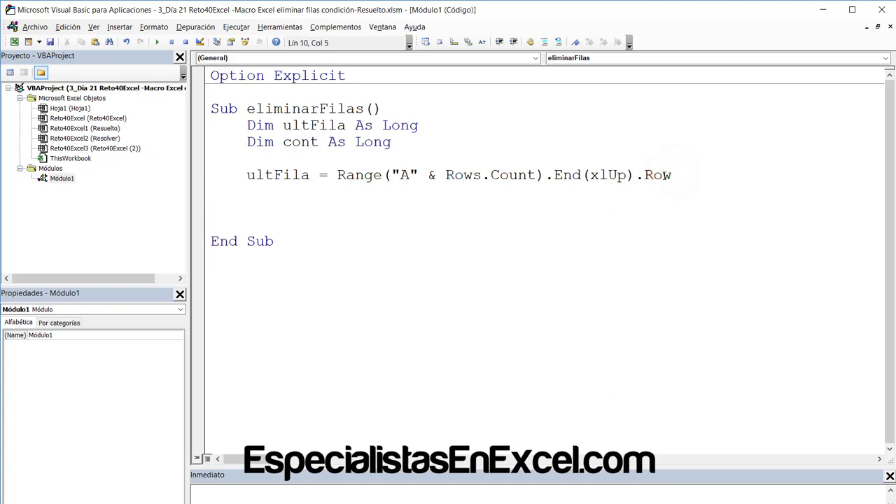
key(Up)
key(Up)
double_click(271, 177)
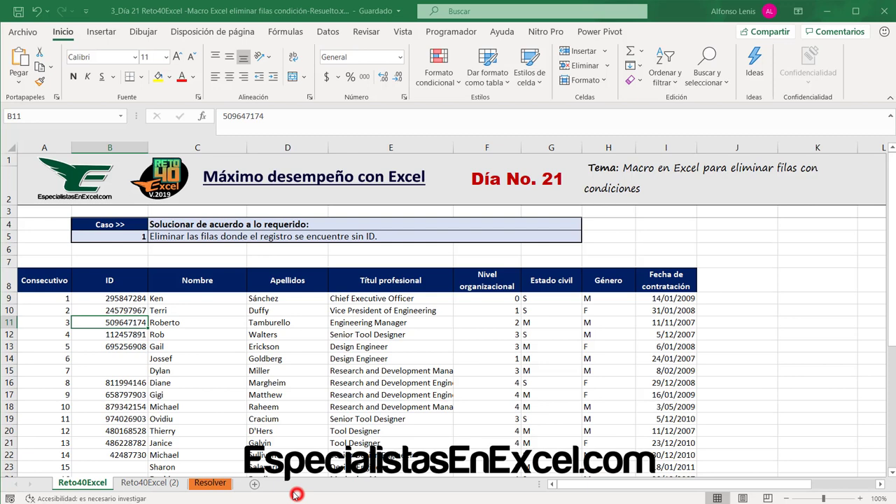
- Check row 9 and Consecutivo value 1 in A9, then place the cursor on editor line 9
click(299, 496)
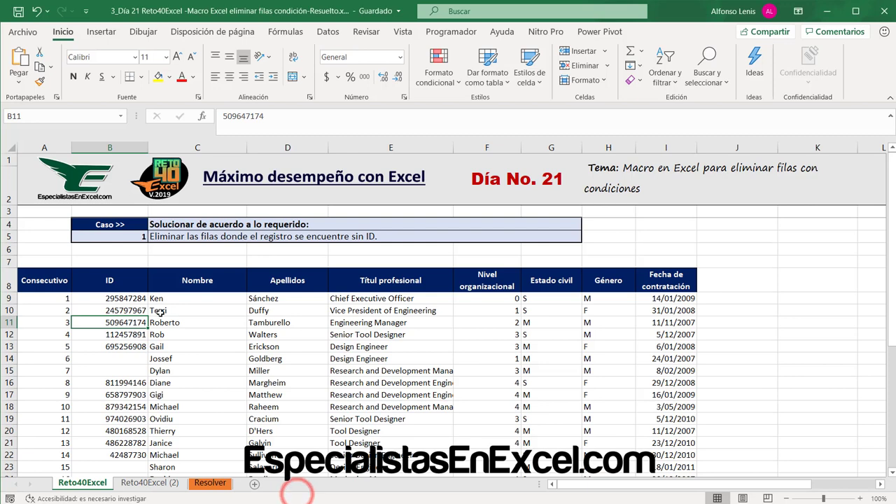
click(159, 312)
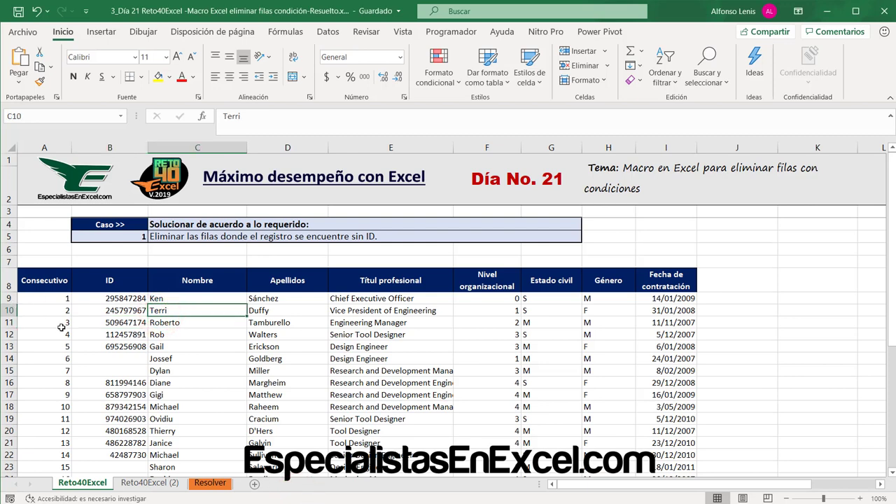
click(7, 298)
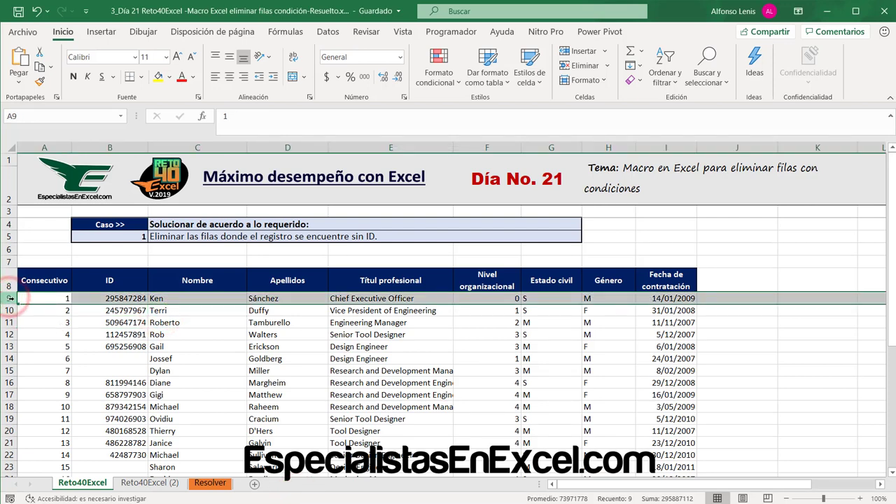
click(34, 300)
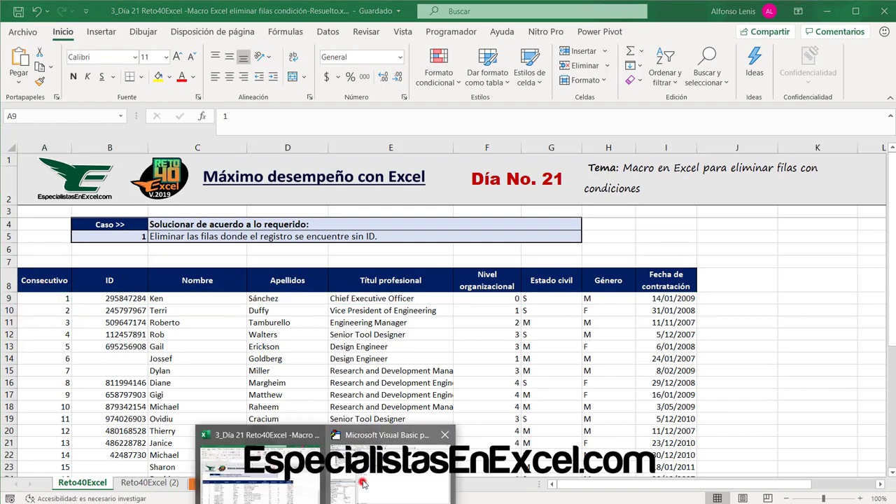
click(360, 480)
click(276, 200)
- Write the loop For cont = 9 To ultFila … Next cont with a blank line inside
text(for )
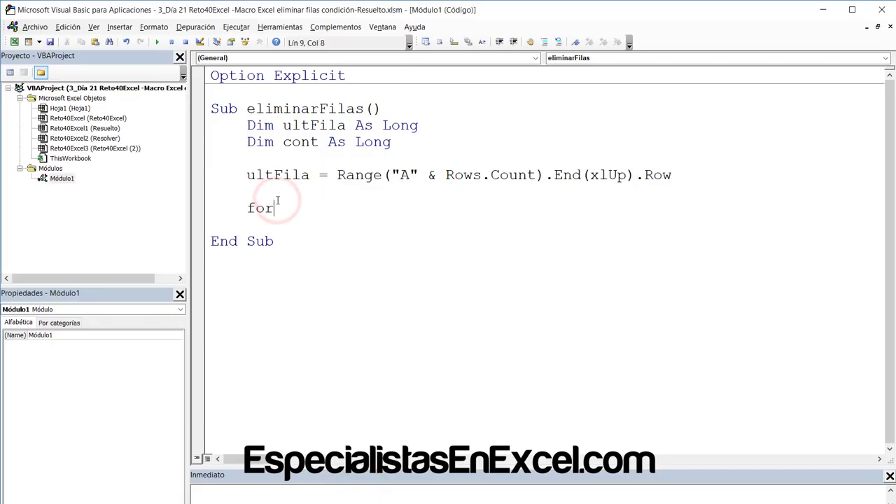
text(cont)
text(=9)
text( to ultfi)
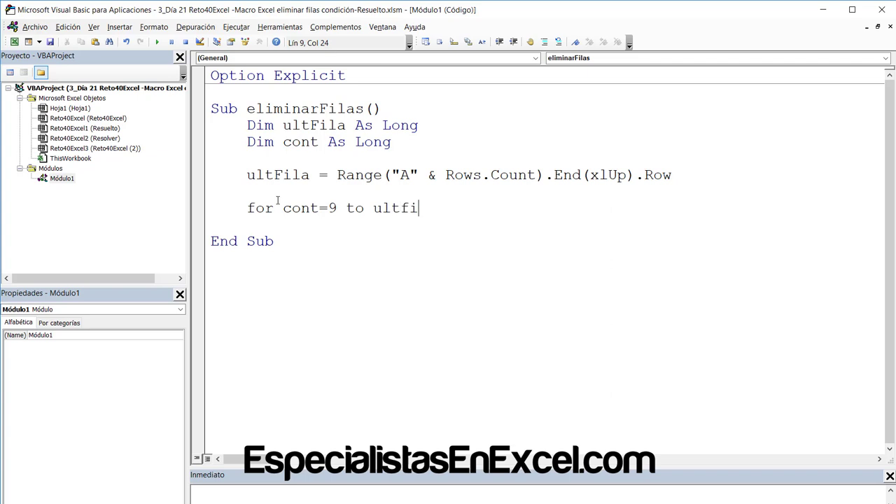
text(la)
key(Return)
text(next)
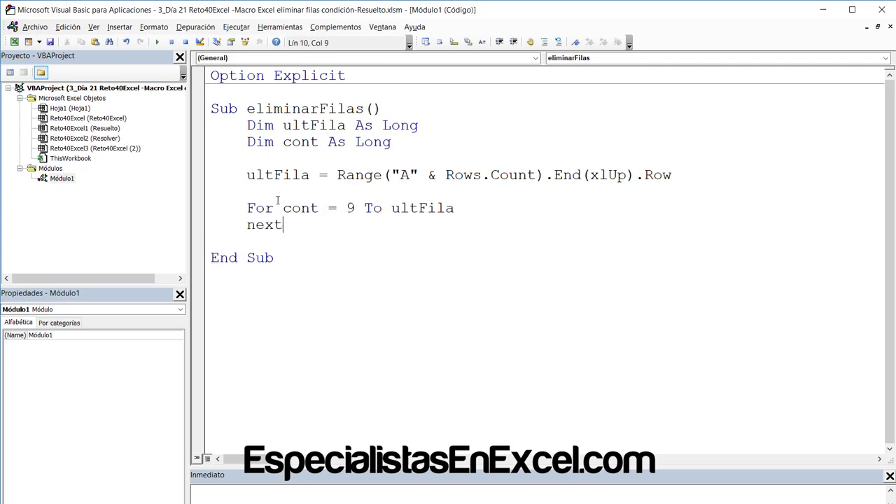
text( cont)
click(477, 208)
key(Return)
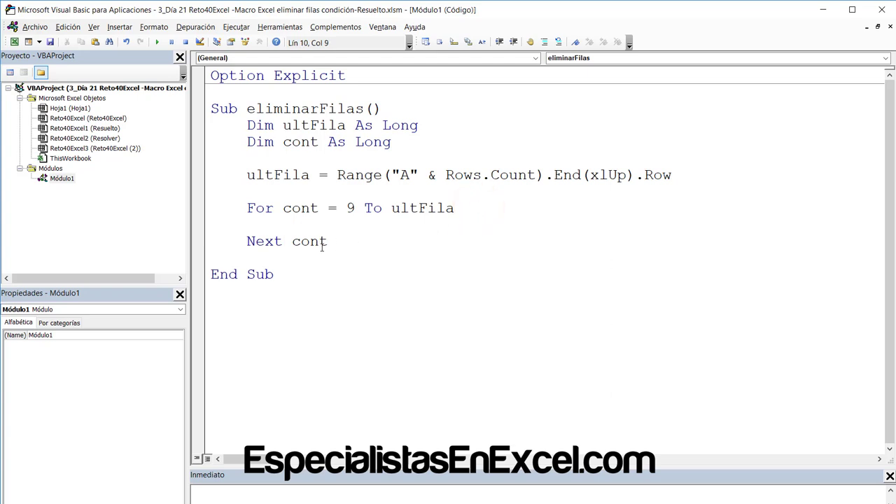
- Review the Next cont line and indent the blank line inside the loop
double_click(309, 241)
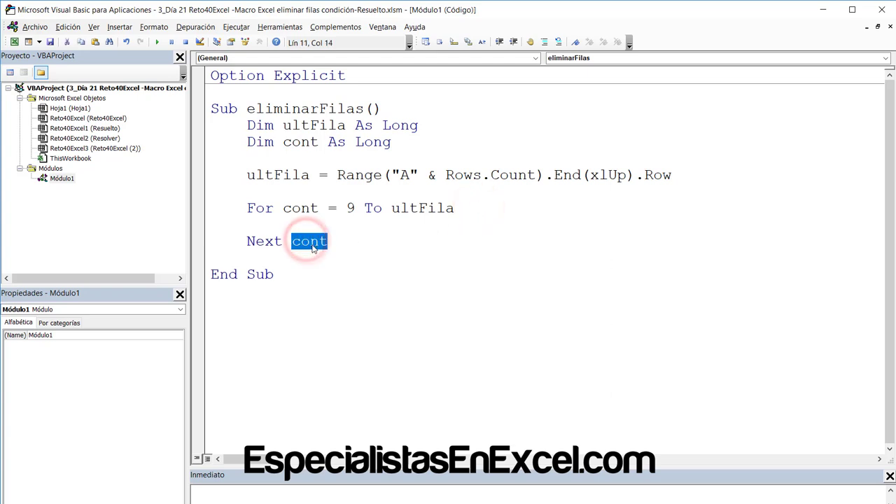
click(294, 261)
double_click(264, 240)
click(268, 240)
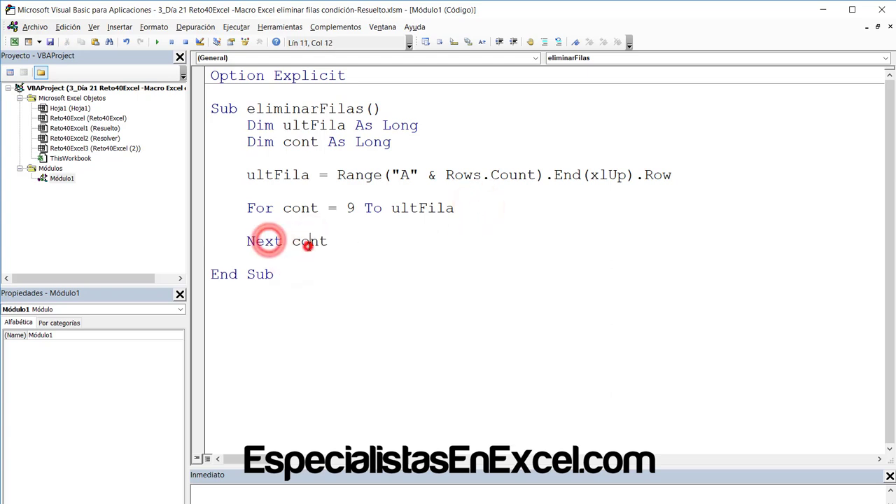
double_click(308, 244)
click(273, 223)
click(251, 225)
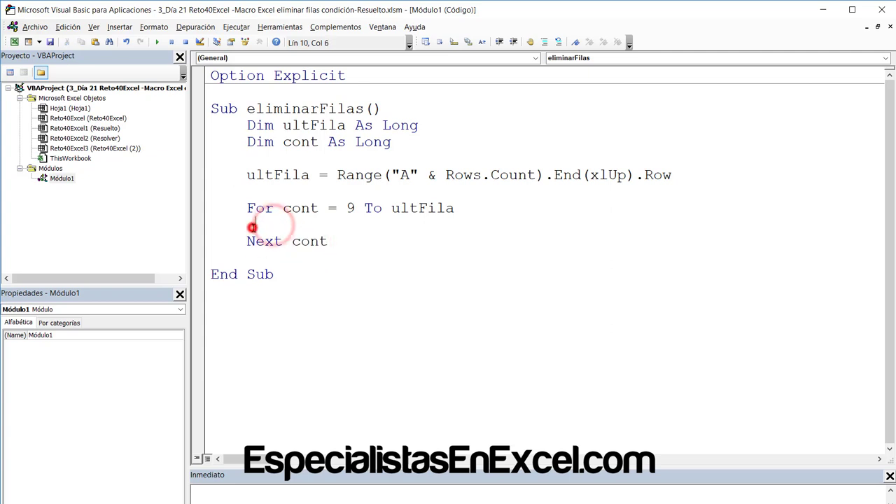
key(Tab)
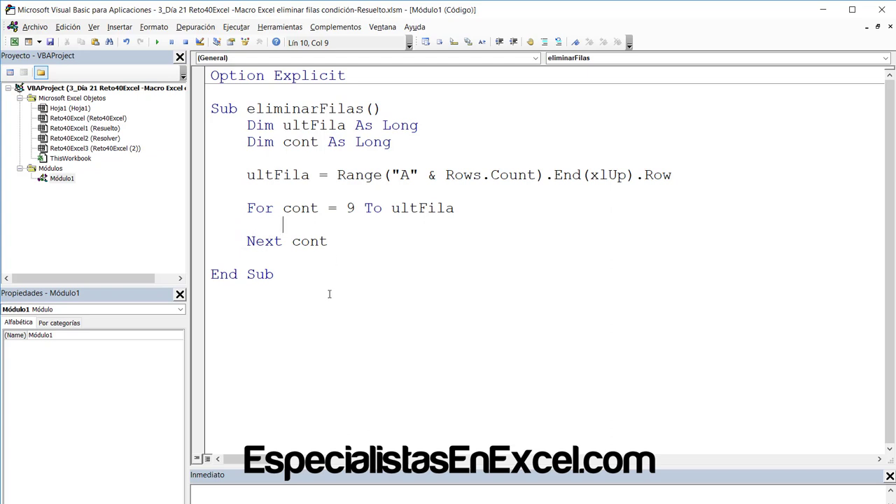
click(259, 451)
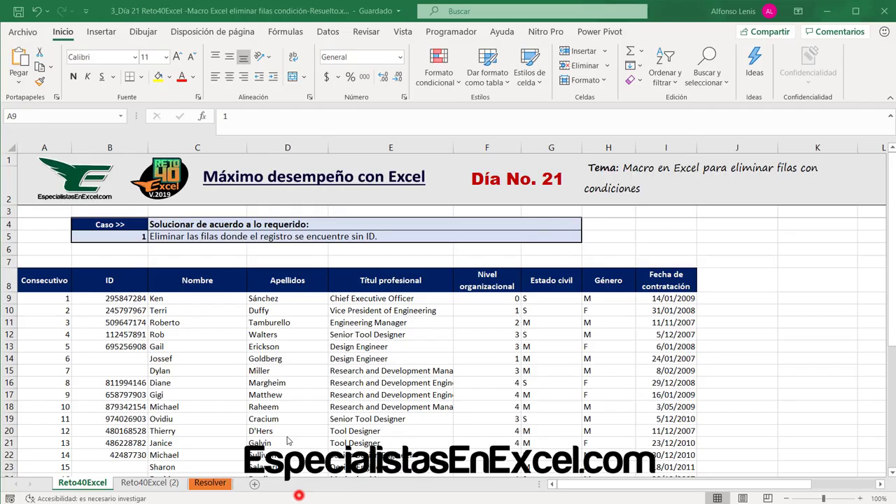
- Select the first ID cell B9 and the whole ID column B
click(117, 300)
drag(117, 299, 116, 300)
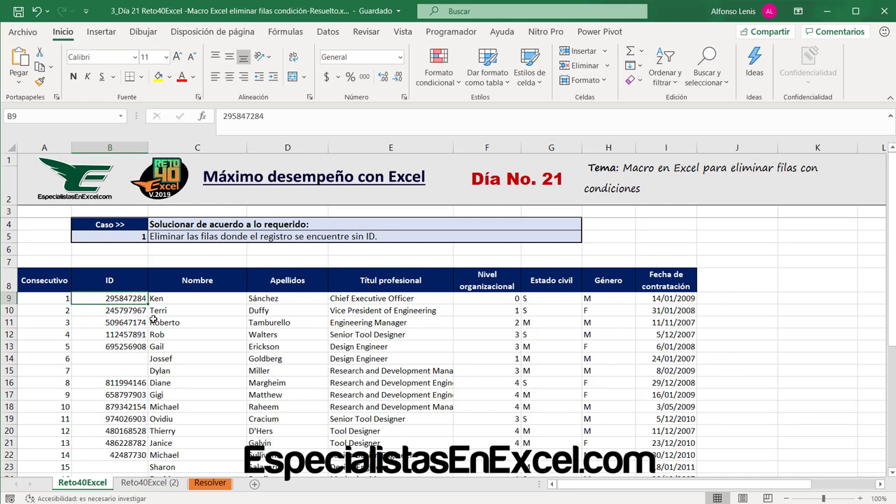
click(104, 298)
click(122, 148)
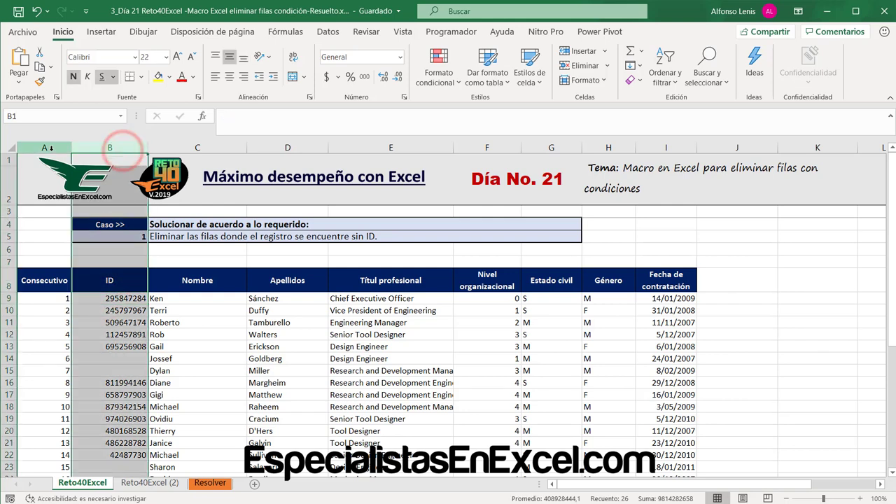
click(52, 147)
click(99, 148)
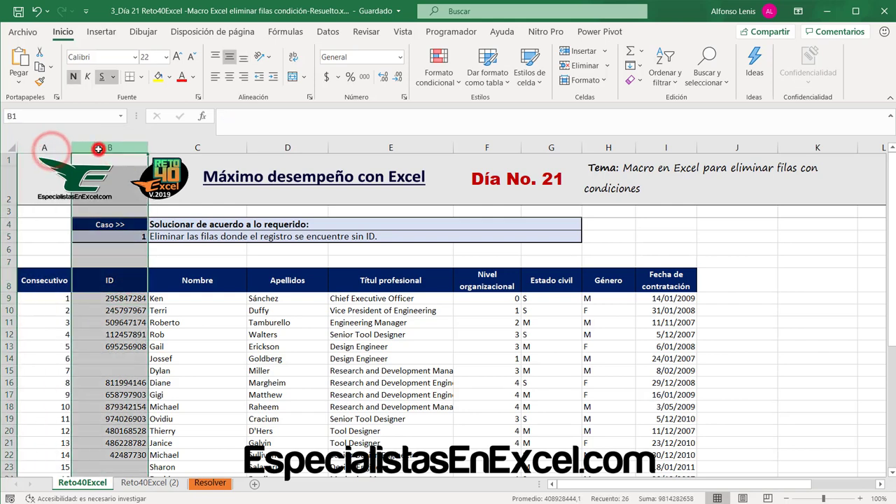
click(112, 299)
- Compare rows 9, 15 and 19 and their ID cells to spot empty IDs
click(3, 299)
click(44, 310)
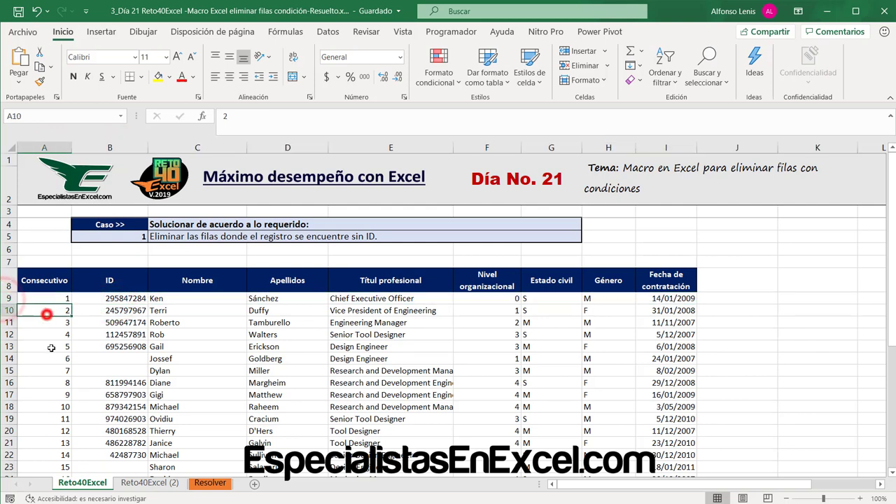
click(47, 346)
click(8, 299)
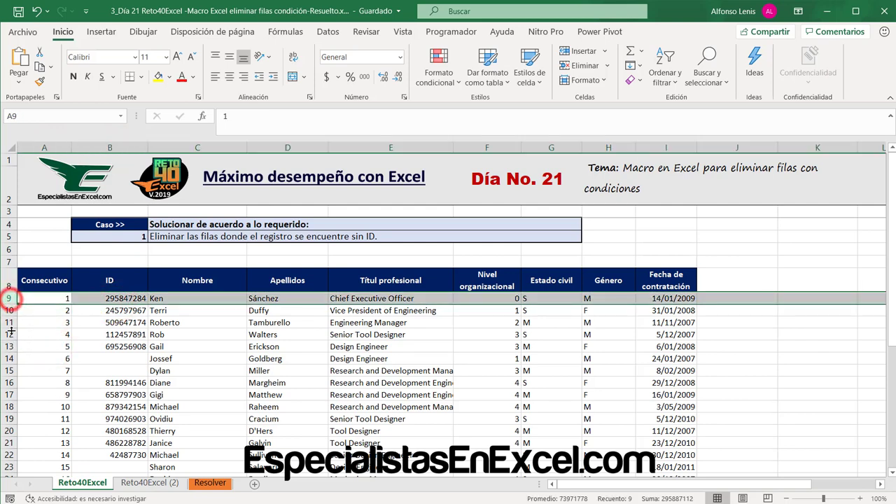
click(9, 370)
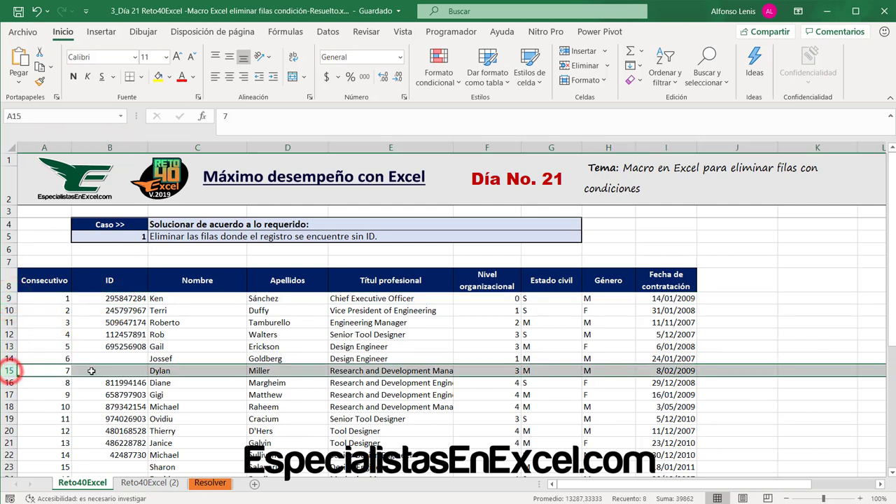
click(89, 371)
click(11, 418)
click(115, 419)
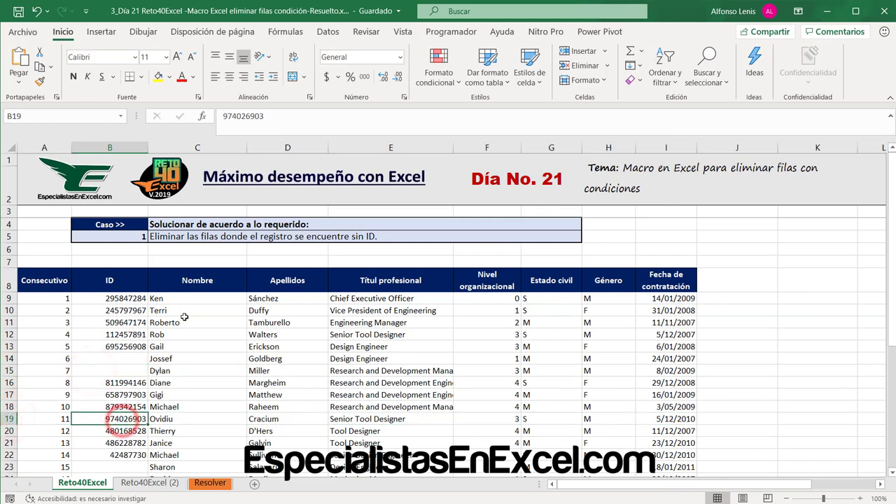
click(360, 482)
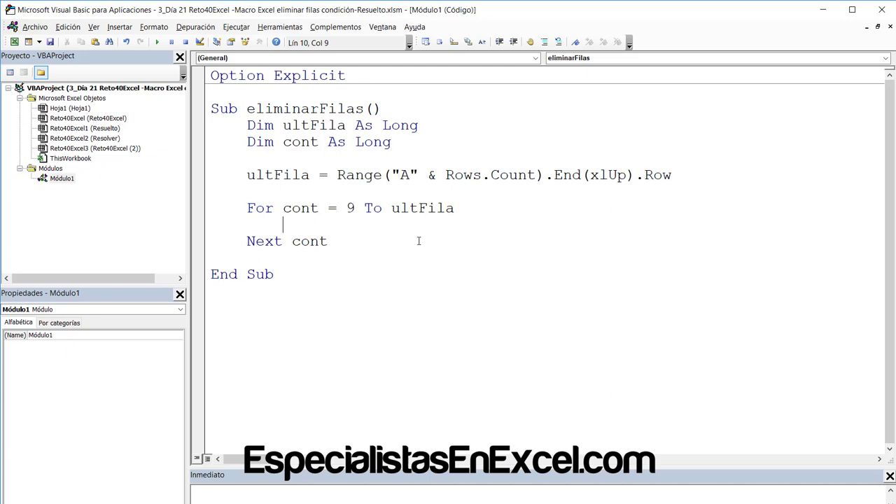
- Write the line If Cells(cont, 2) = "" Then inside the loop, closed by End If
text(if celll)
text((coun)
key(BackSpace)
key(BackSpace)
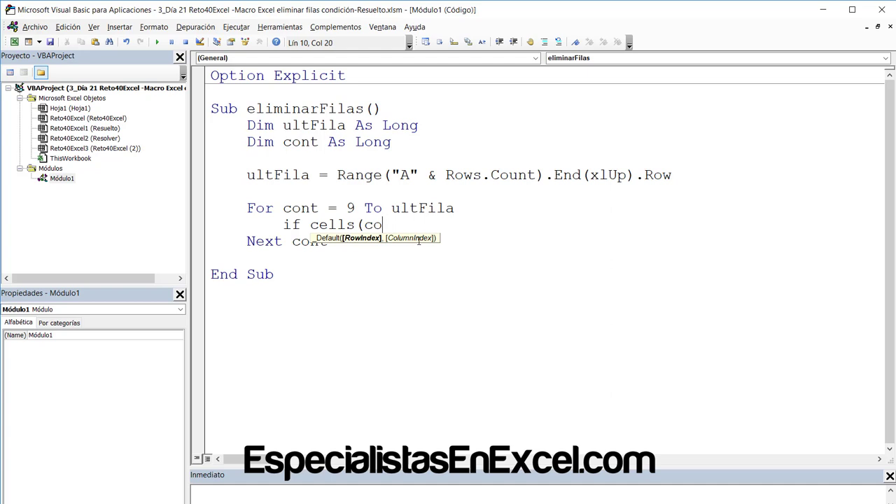
text(nt)
click(269, 200)
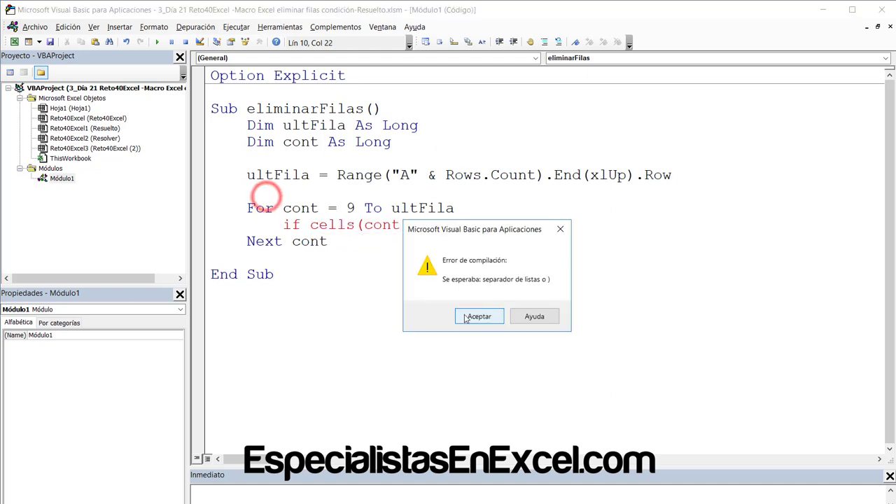
click(464, 313)
click(290, 208)
double_click(293, 208)
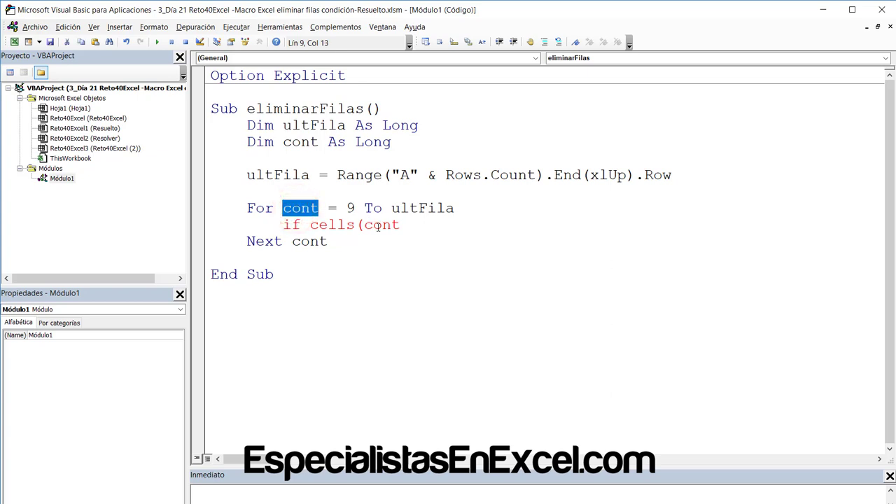
click(403, 224)
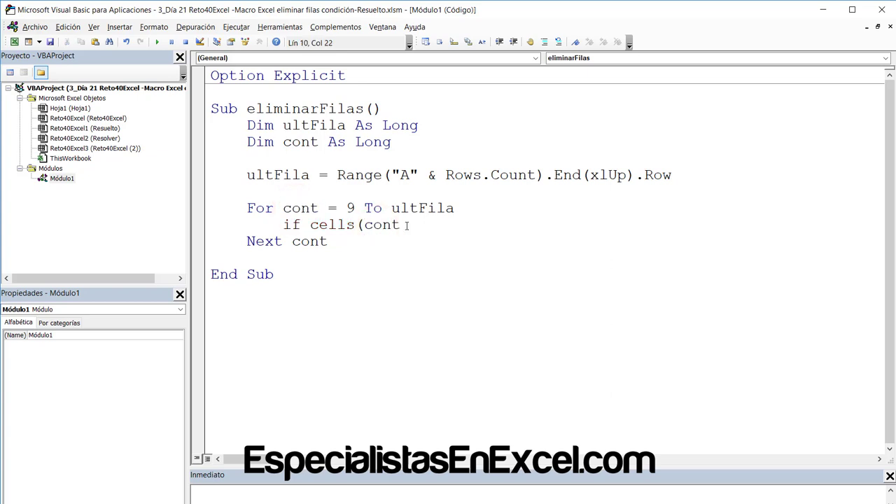
text(,2)
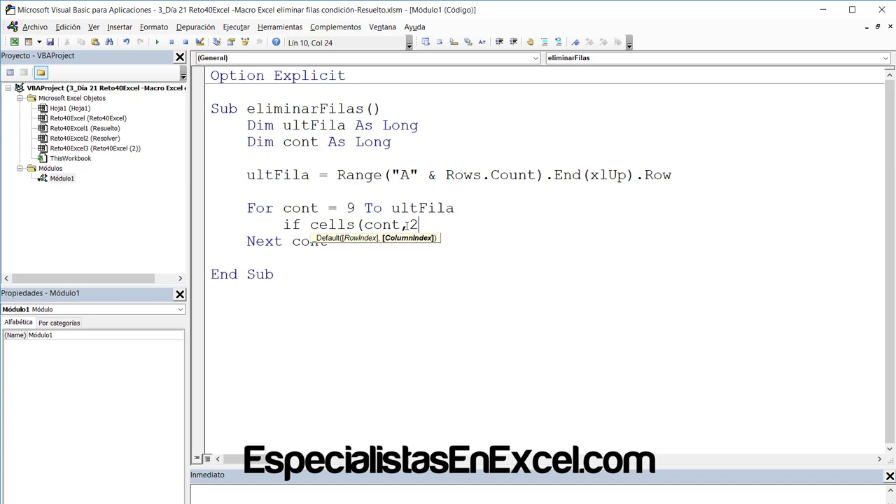
text())
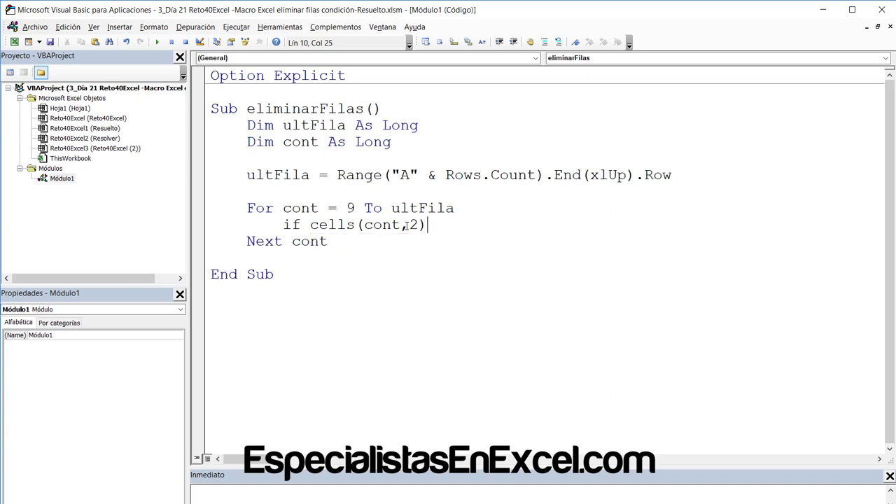
text(=)
text("" then)
key(Return)
text(emd)
key(BackSpace)
key(BackSpace)
key(BackSpace)
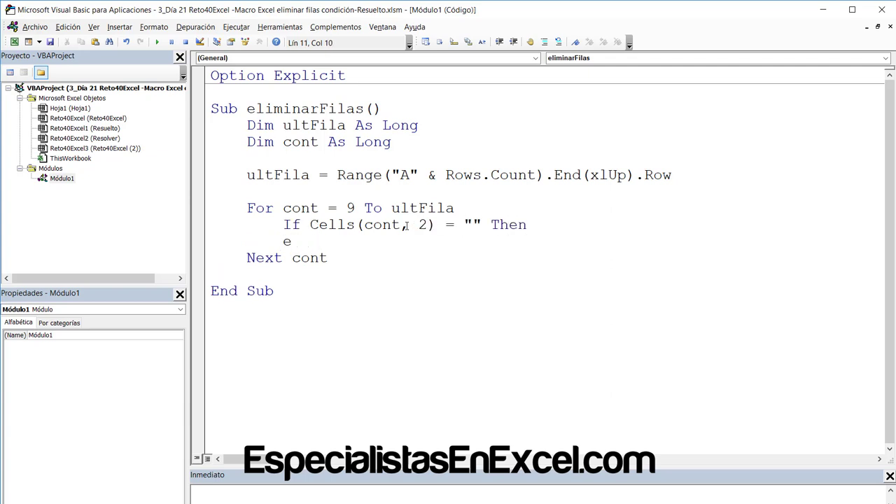
text(nd if)
- Add the statement Rows(cont).Delete inside the If block
click(541, 224)
key(Return)
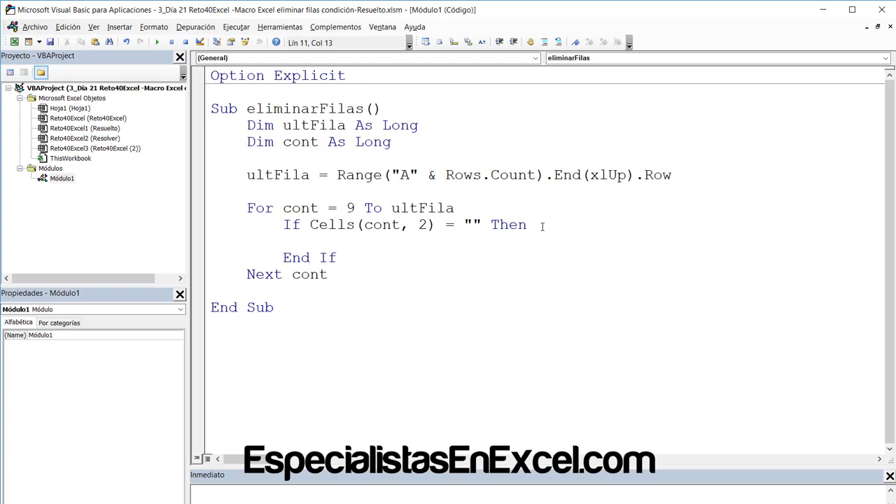
text(rows)
text(()
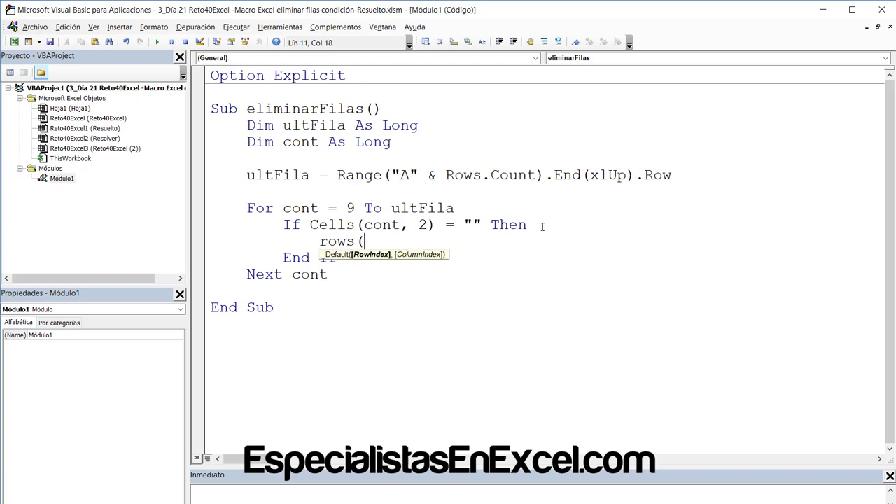
text(cont)
text())
click(387, 298)
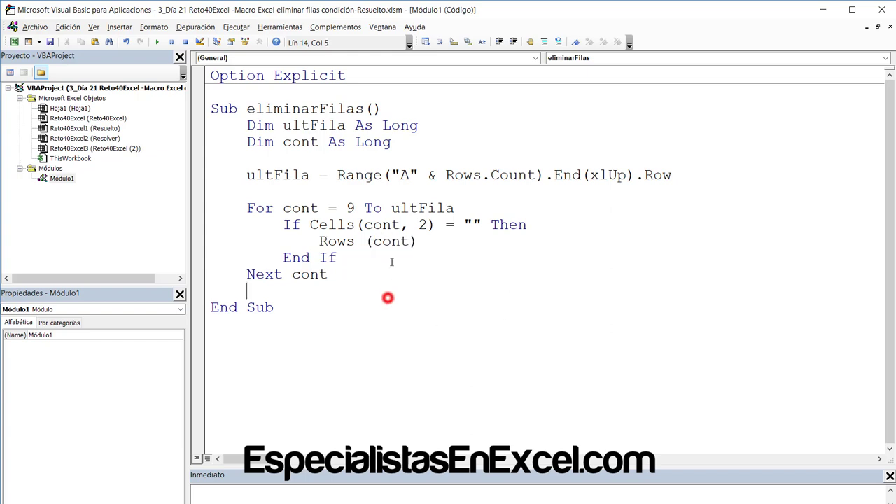
double_click(382, 226)
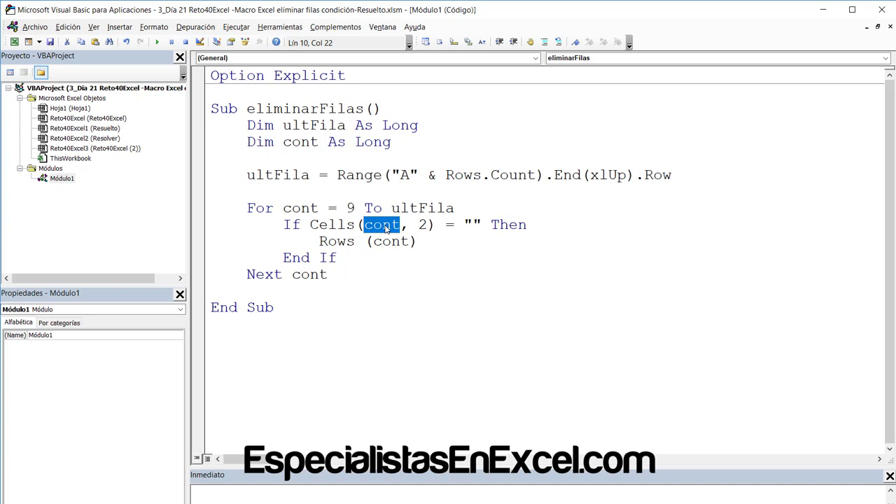
click(420, 244)
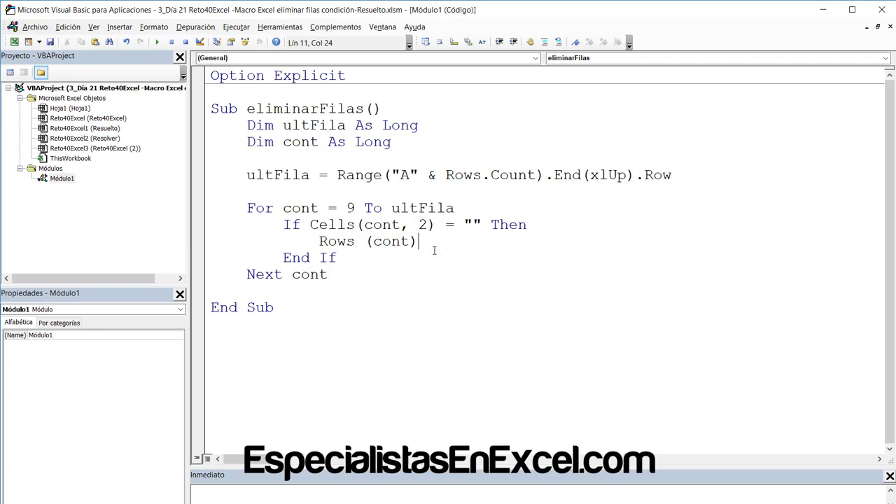
text(.de)
text(o)
key(BackSpace)
text(lete)
key(Down)
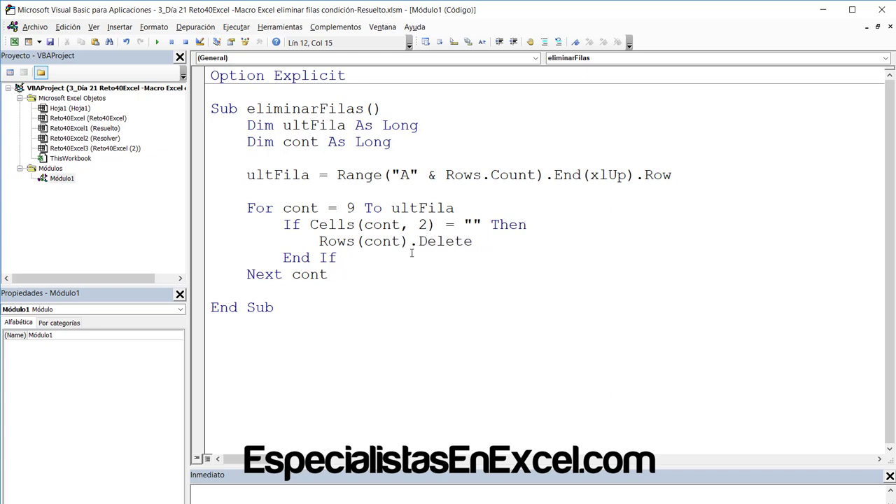
- Add MsgBox "Proceso terminado" as the last line before End Sub
click(50, 41)
click(263, 294)
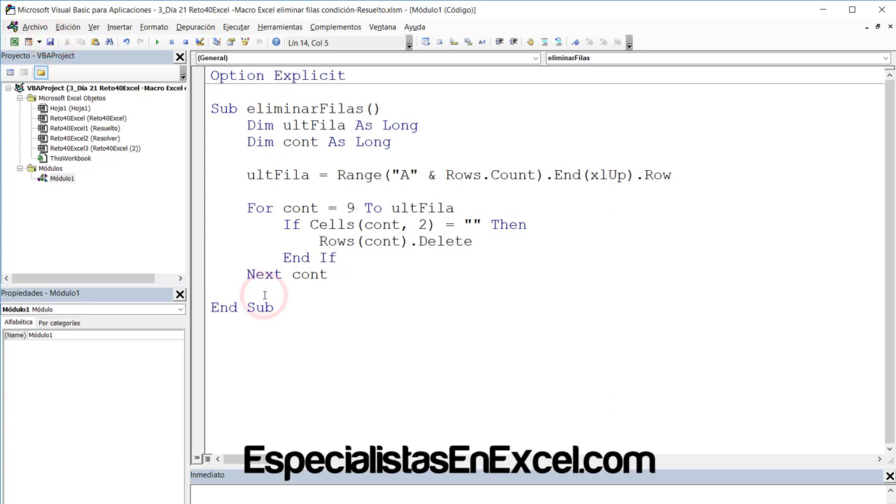
key(Return)
text(msg)
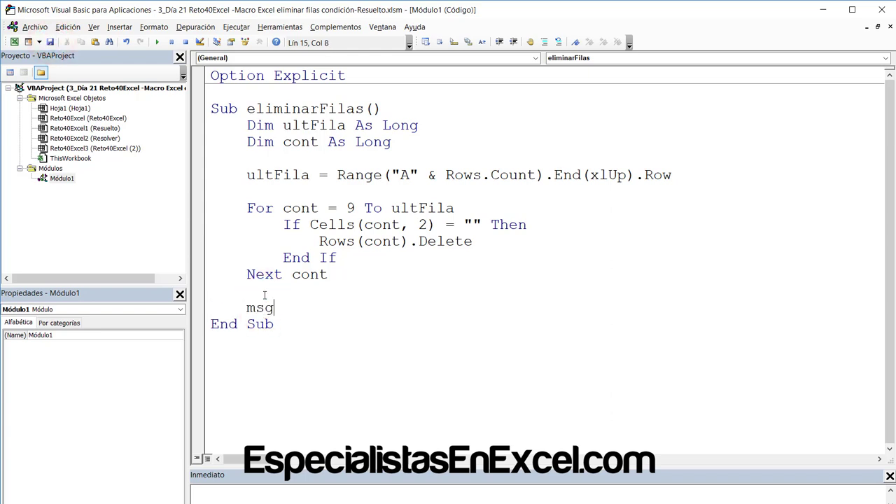
text(b)
text(ox "")
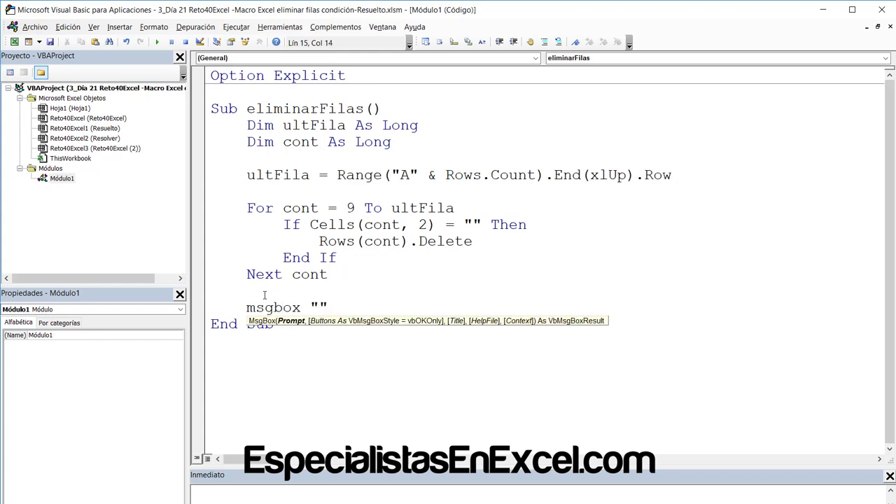
text(Proceso )
text(terminado)
key(Down)
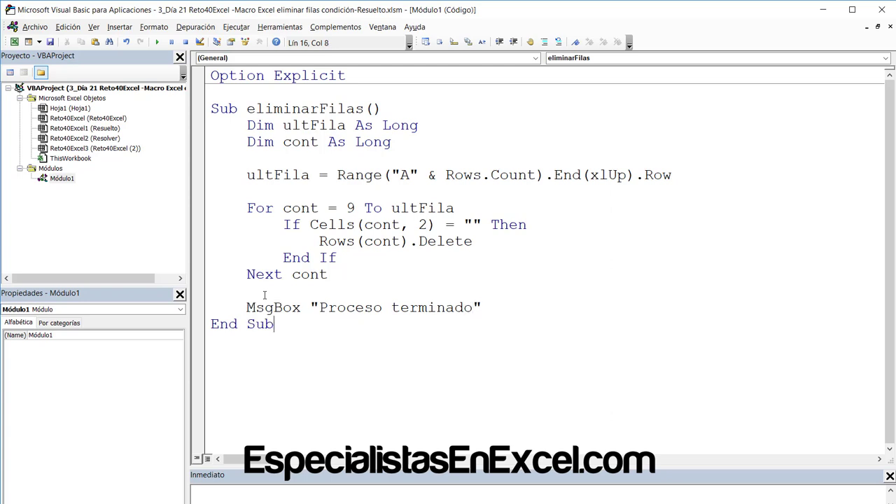
key(Up)
- Save the workbook with the updated eliminarFilas macro
click(50, 42)
double_click(303, 108)
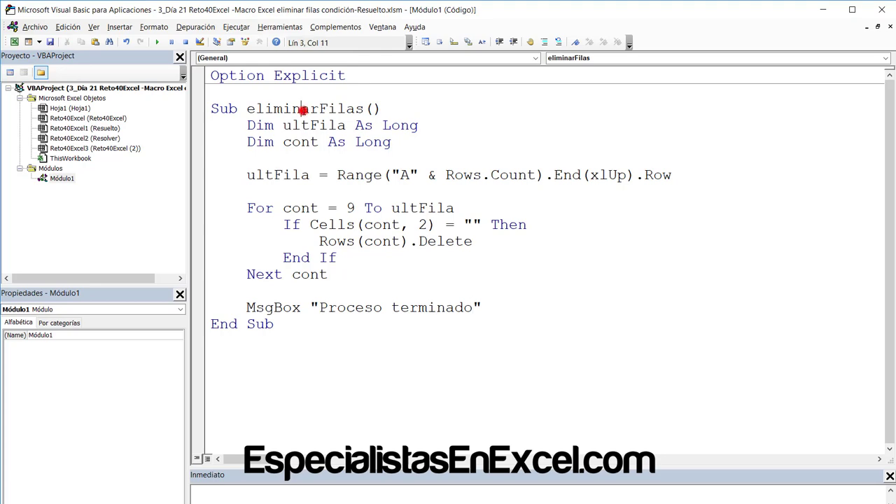
click(381, 224)
- Draw a form button near cell I6 and assign it the eliminarFilas macro
click(259, 456)
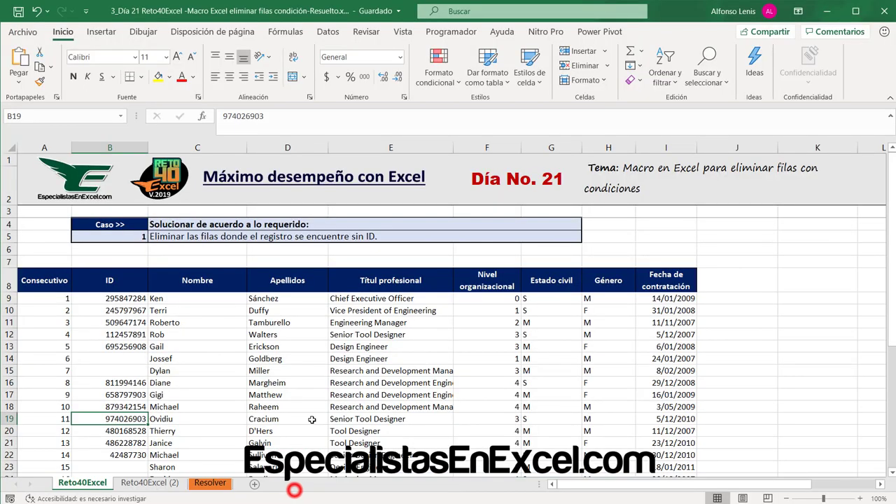
click(455, 32)
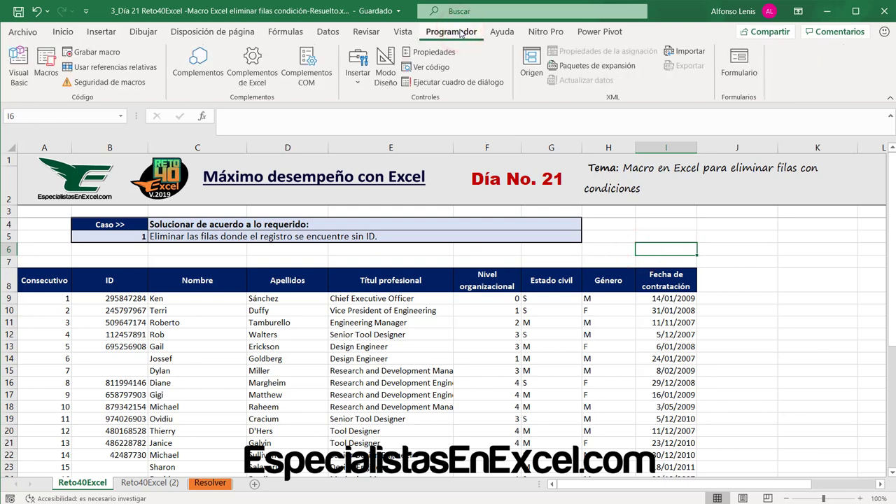
click(359, 84)
click(352, 115)
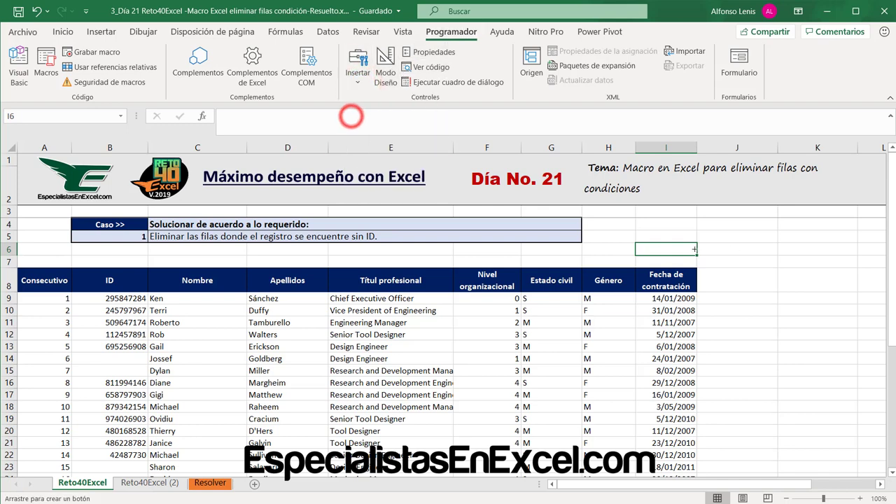
drag(637, 242, 697, 254)
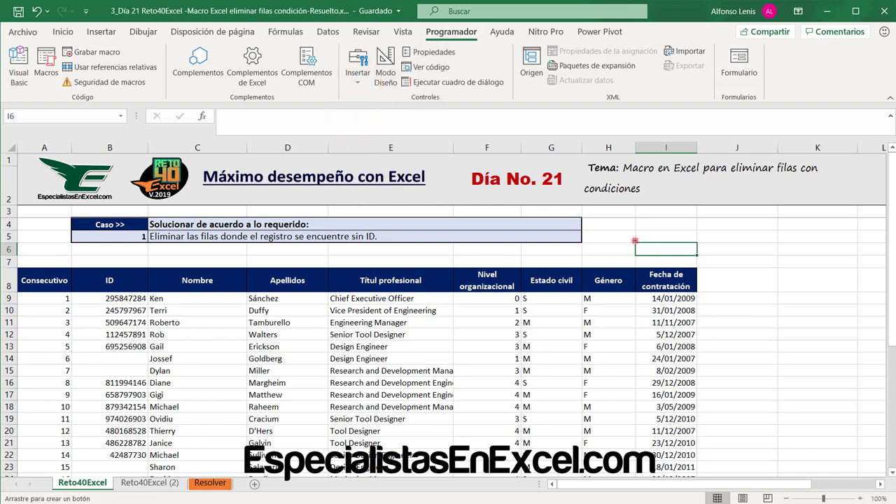
click(697, 255)
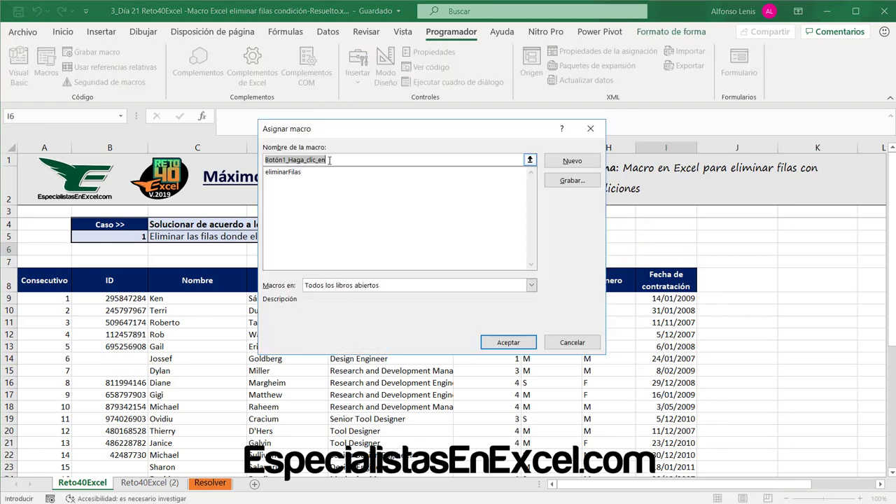
click(280, 172)
click(511, 341)
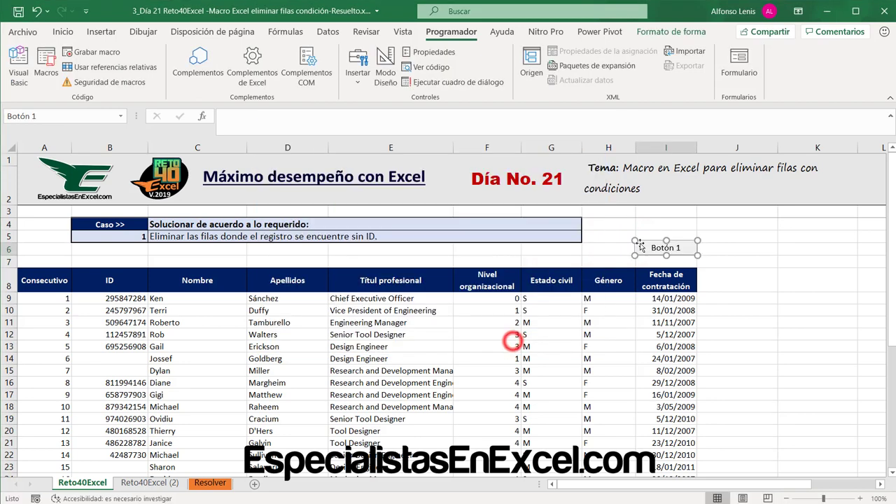
- Relabel the button 'Eliminar filas' and save the workbook
click(642, 245)
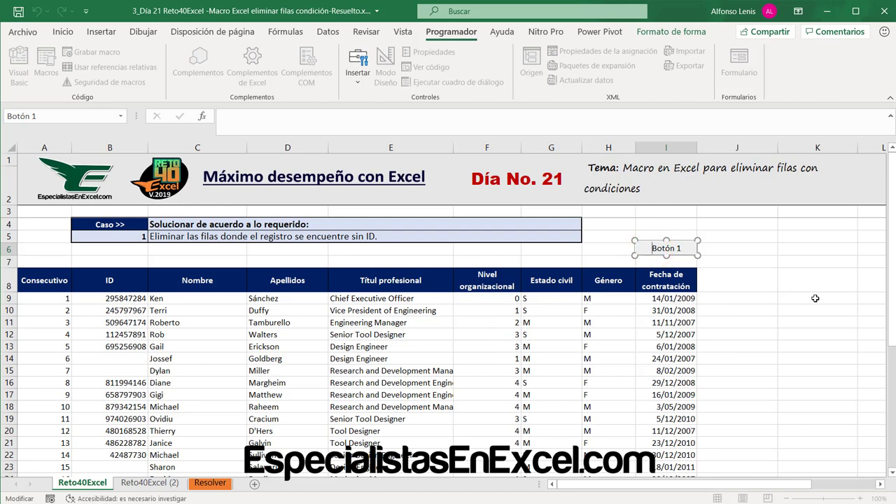
key(Right)
key(BackSpace)
text(o)
click(815, 298)
key(ctrl+s)
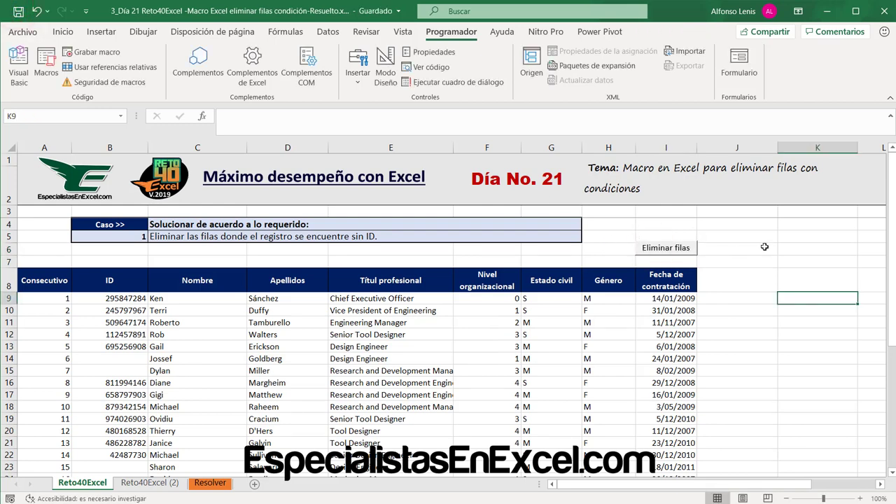
click(765, 247)
click(17, 11)
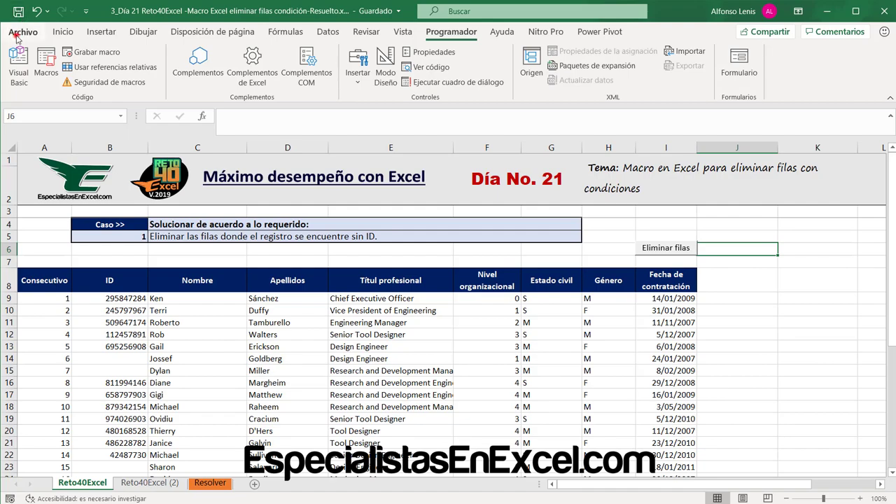
click(17, 35)
click(51, 198)
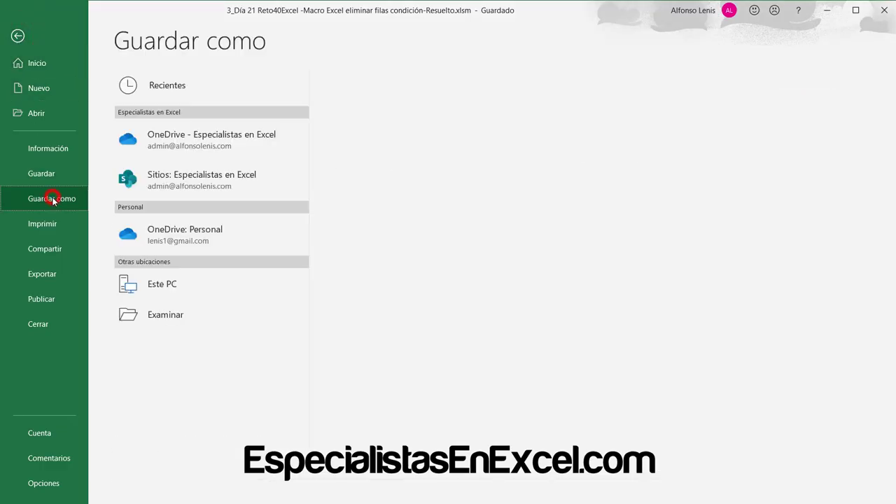
click(748, 113)
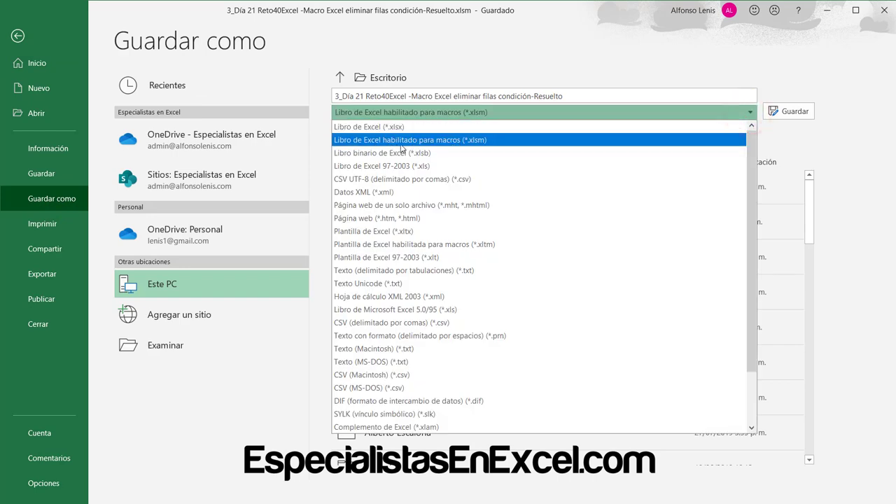
click(18, 35)
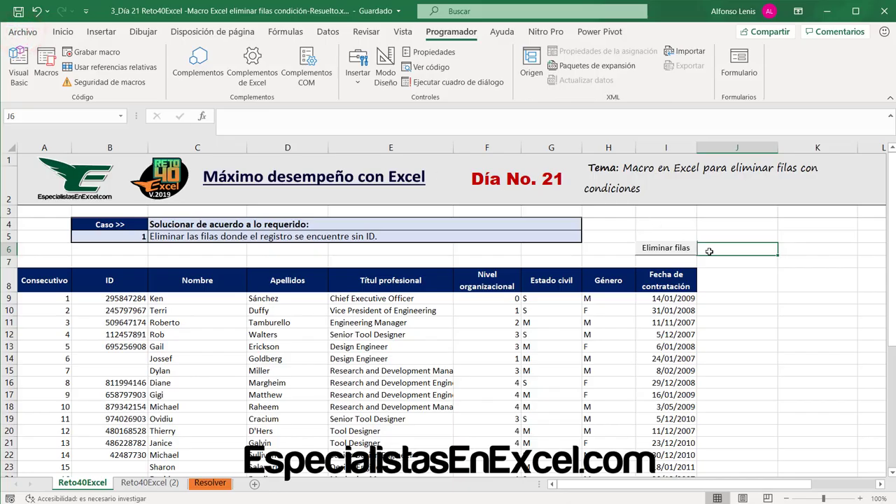
click(747, 284)
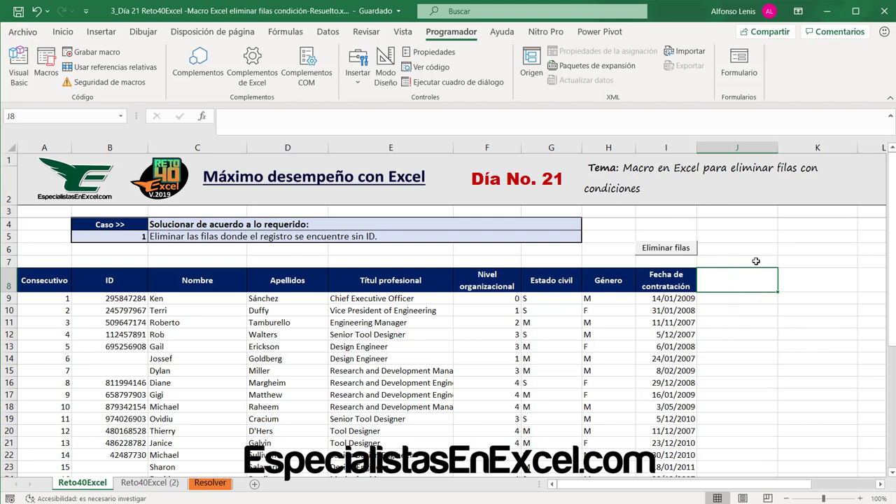
click(676, 249)
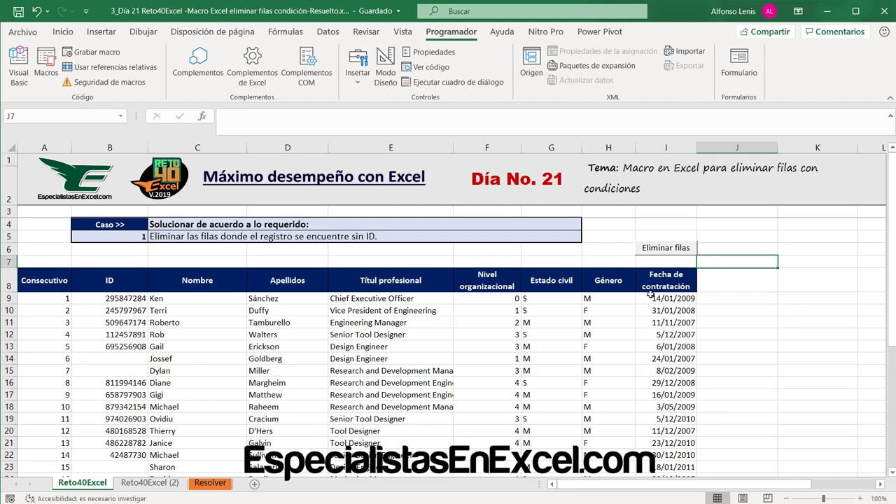
drag(125, 358, 124, 392)
scroll(125, 370, down, 2)
click(122, 380)
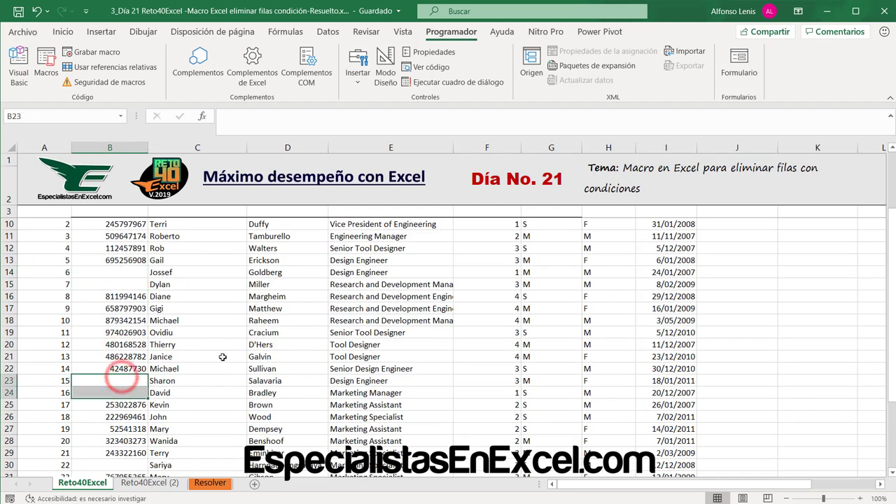
scroll(282, 346, up, 2)
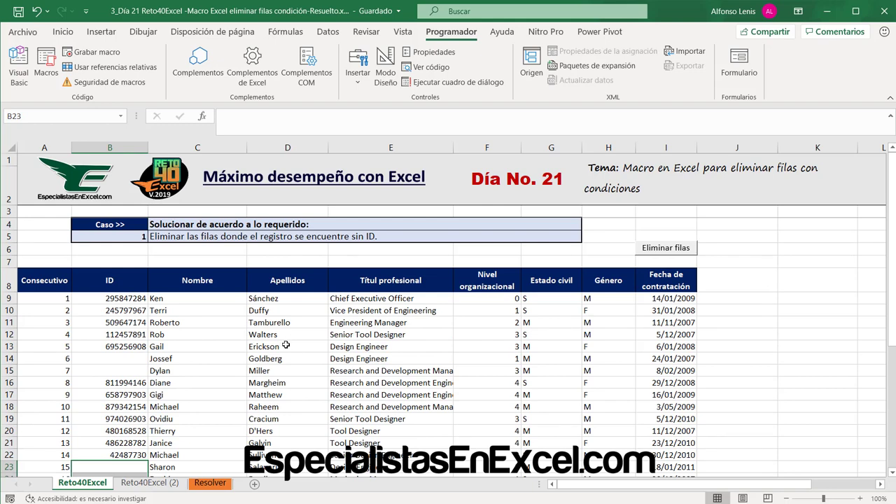
drag(128, 355, 128, 371)
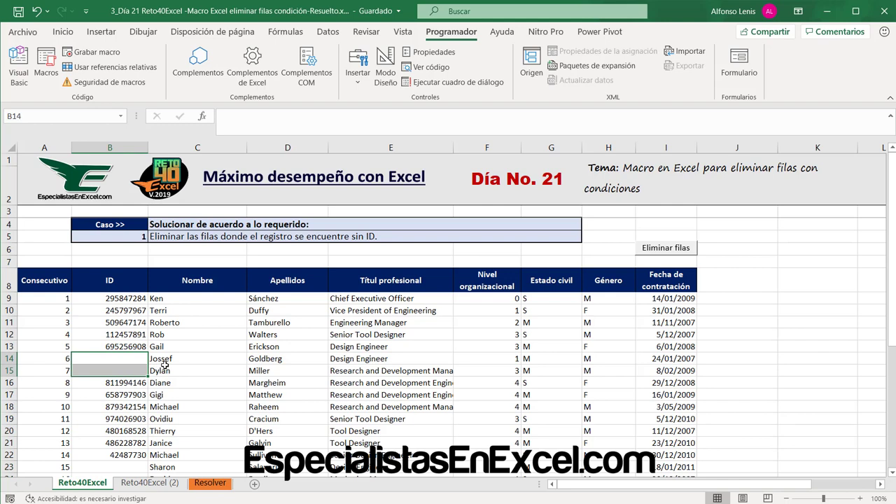
scroll(168, 361, down, 2)
scroll(140, 357, down, 1)
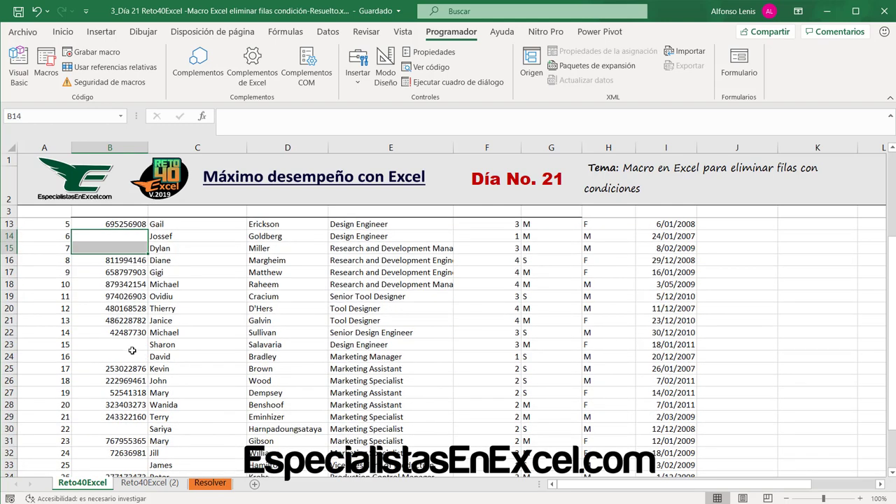
drag(129, 343, 130, 355)
scroll(133, 380, down, 2)
click(128, 356)
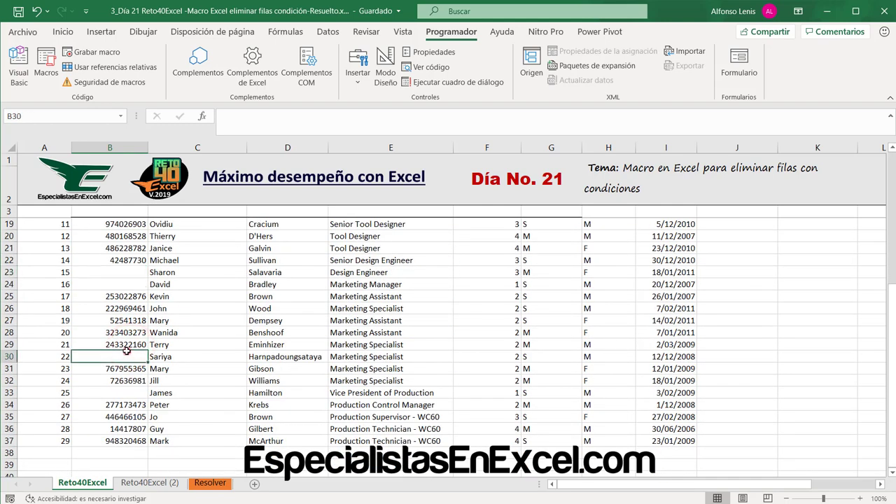
click(128, 393)
scroll(129, 393, up, 4)
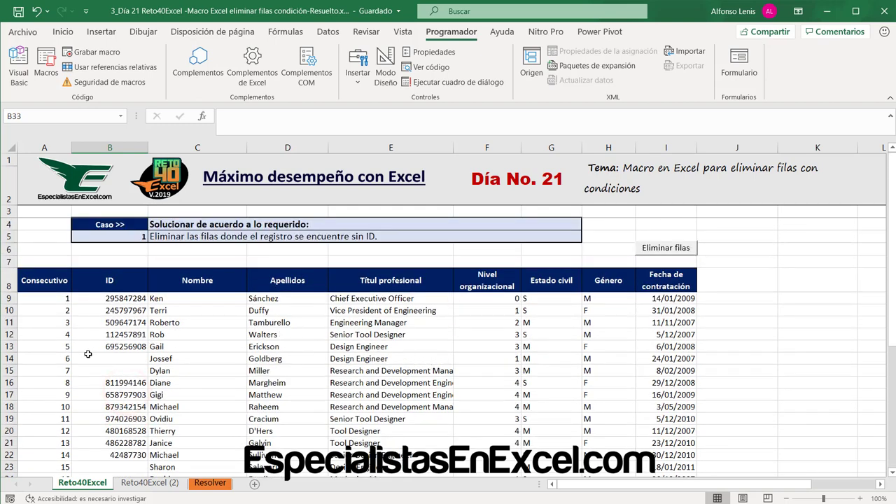
click(7, 358)
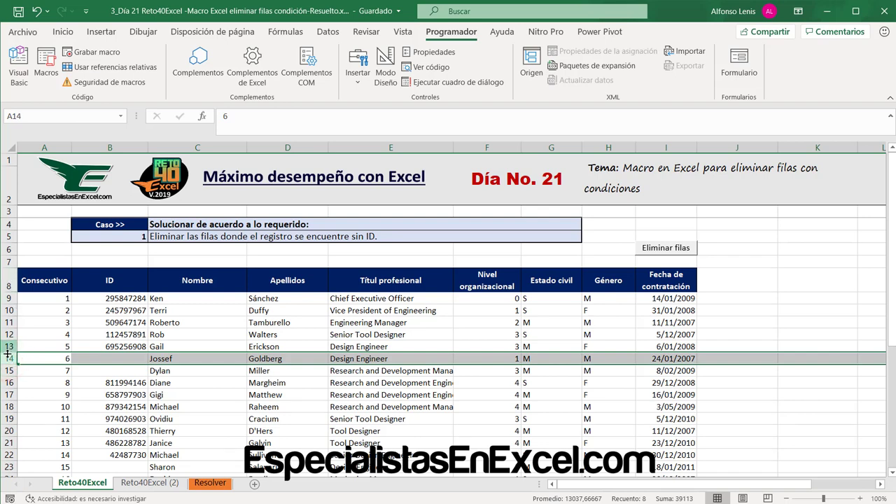
click(38, 360)
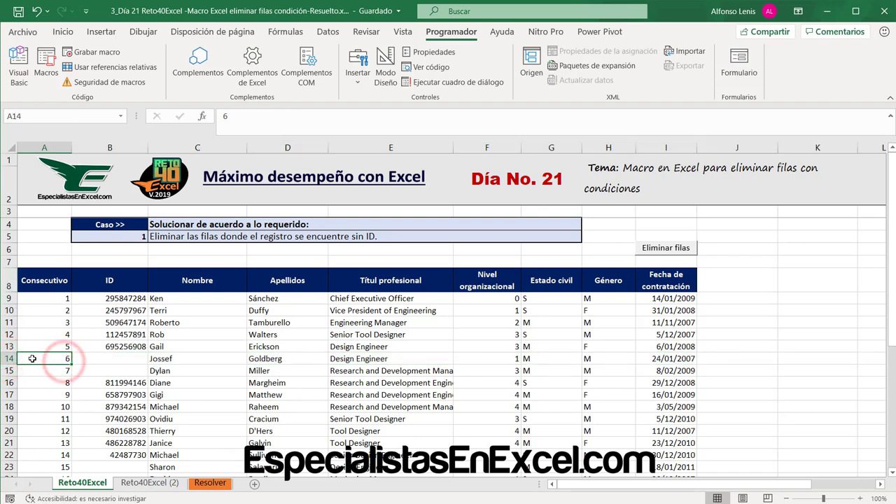
click(5, 359)
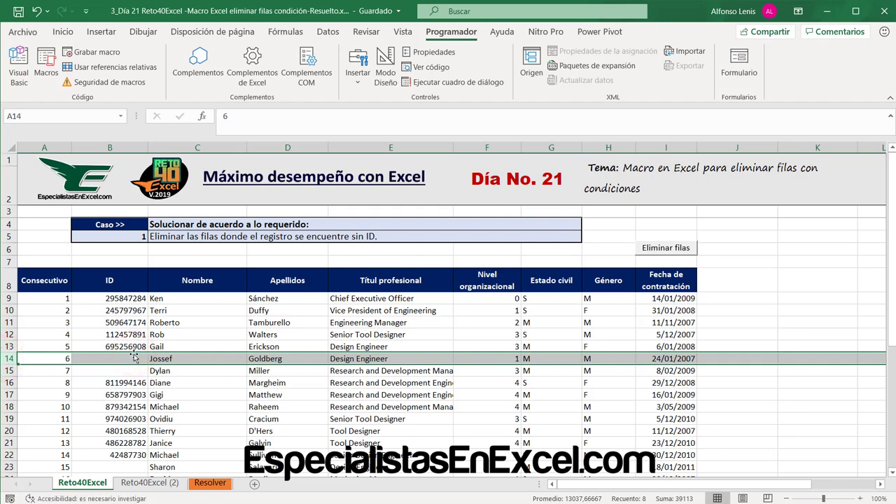
click(121, 359)
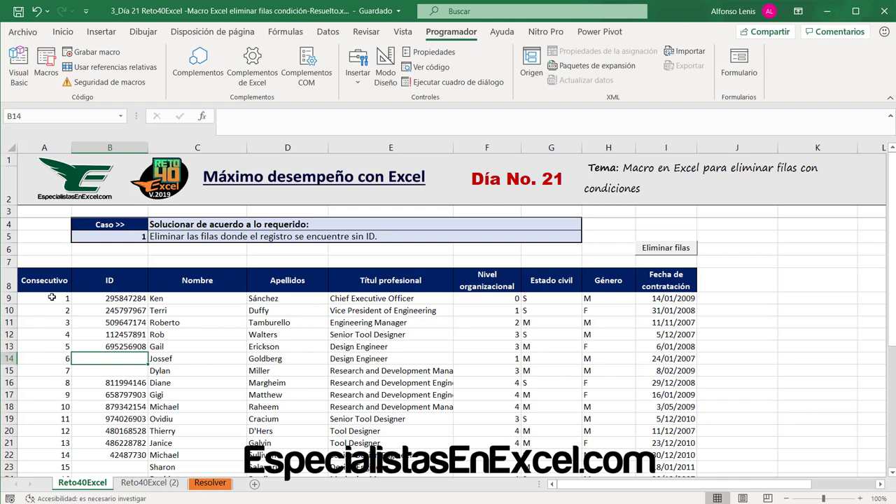
click(52, 298)
click(63, 322)
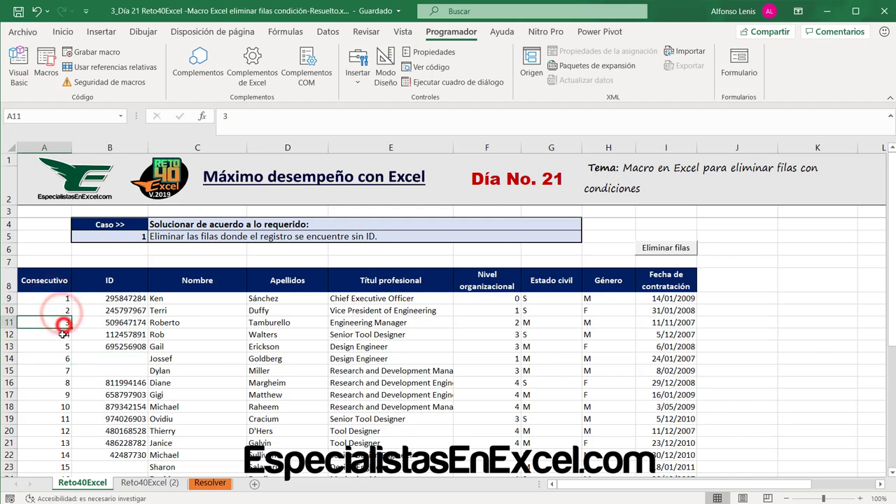
click(63, 335)
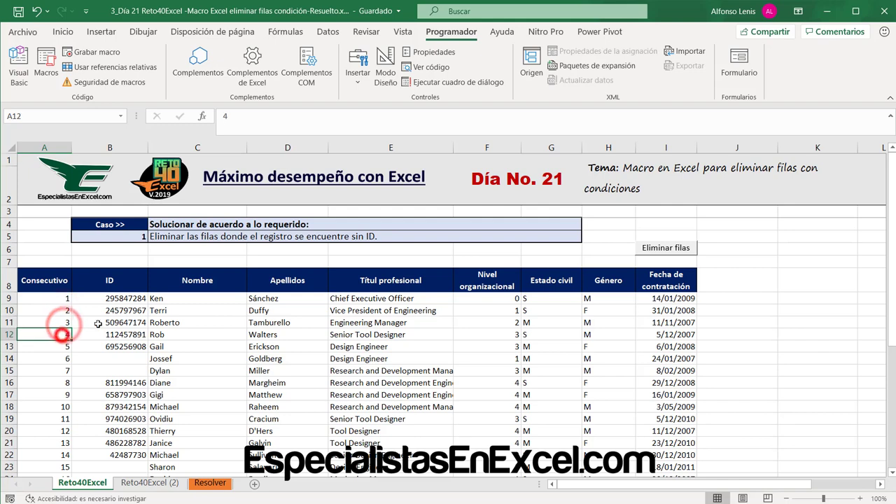
click(130, 298)
click(130, 310)
click(132, 322)
click(132, 334)
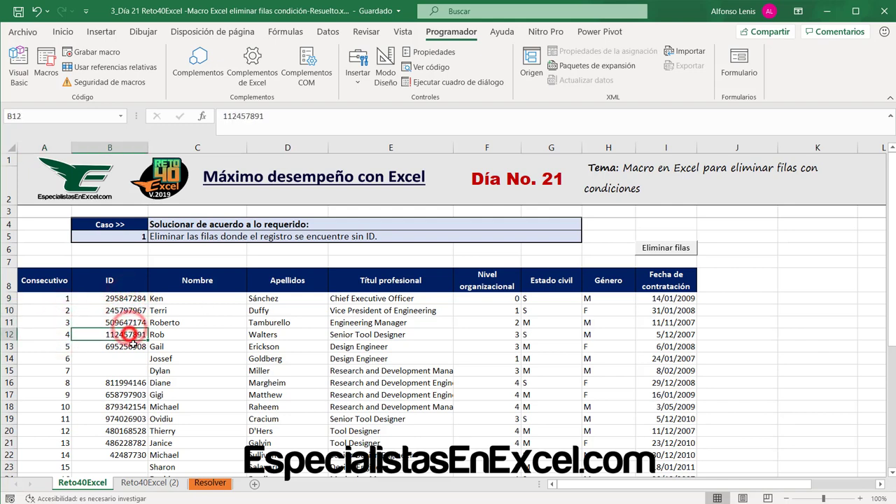
click(131, 346)
click(43, 358)
click(131, 358)
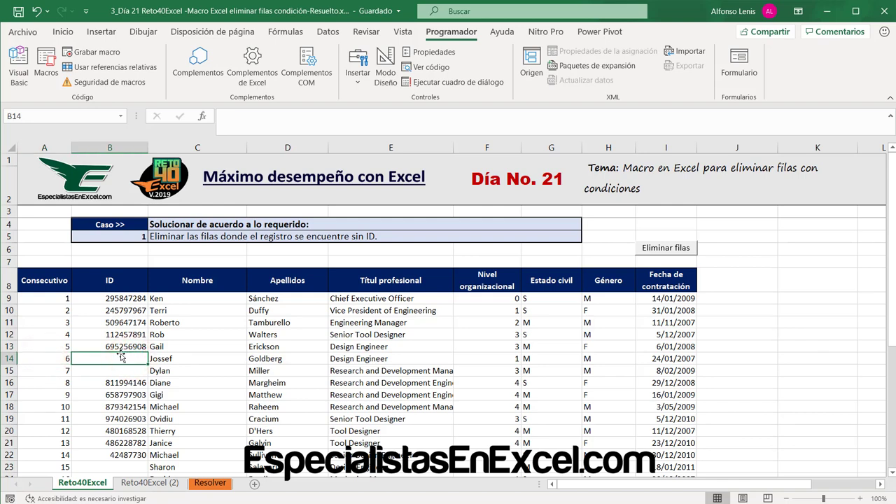
click(9, 359)
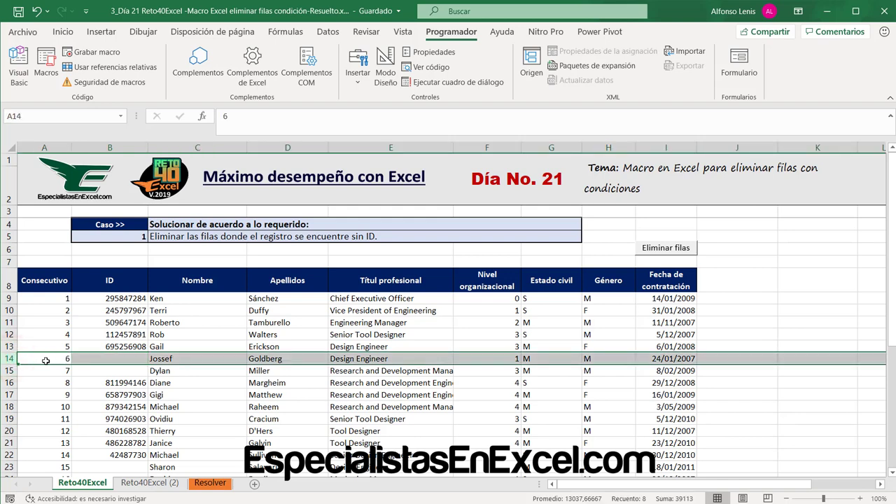
right_click(46, 360)
click(84, 257)
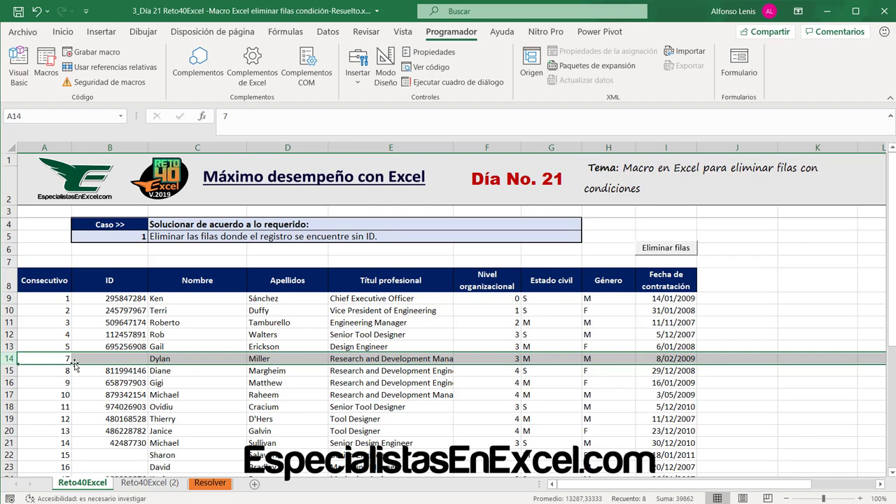
click(9, 371)
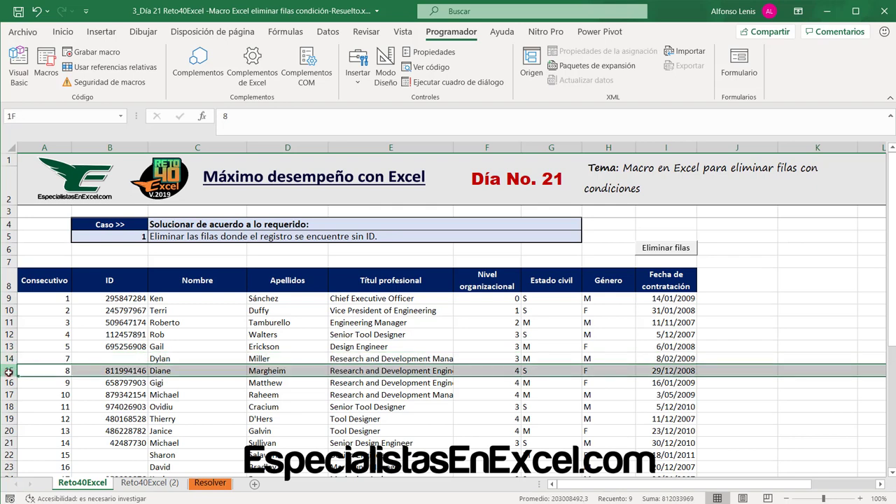
click(122, 357)
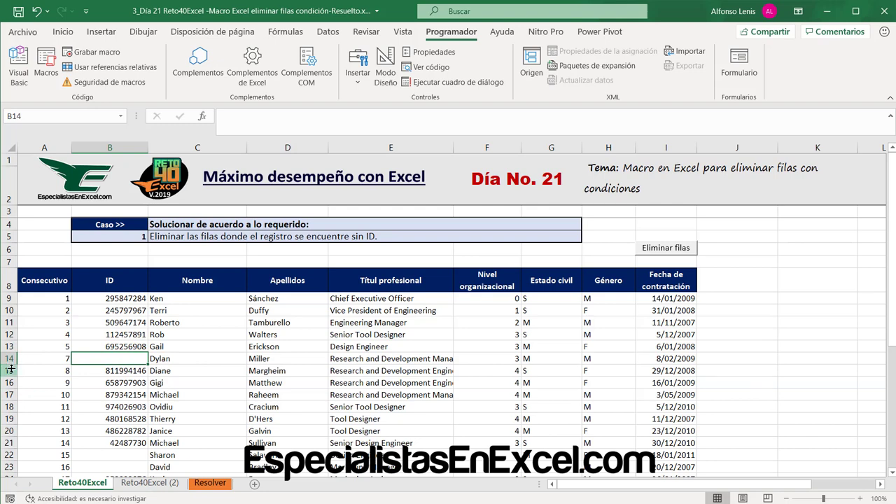
click(82, 373)
click(109, 354)
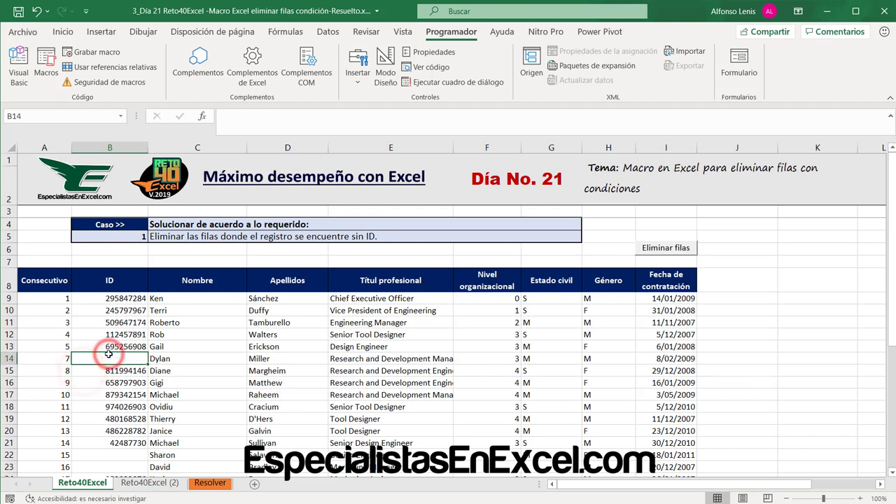
click(56, 359)
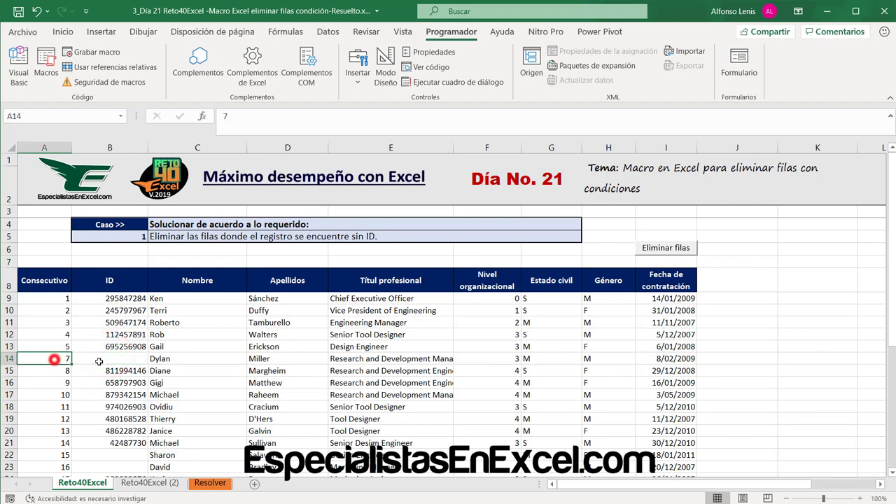
click(100, 360)
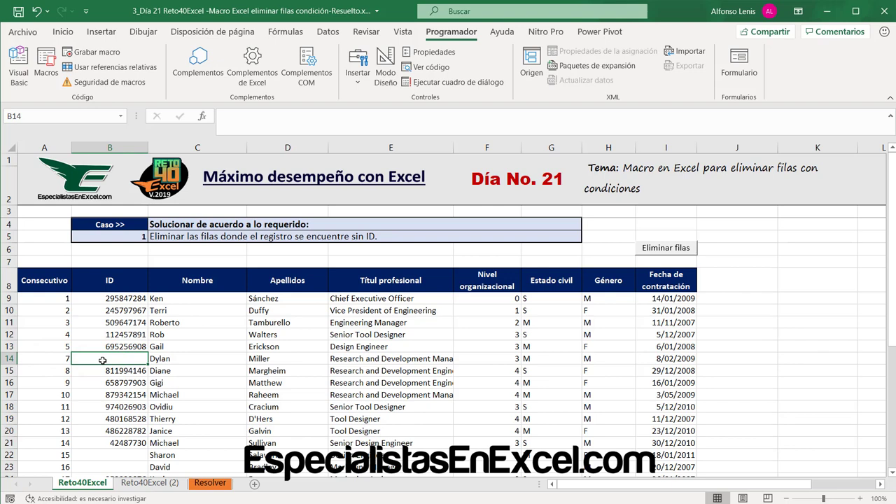
click(8, 359)
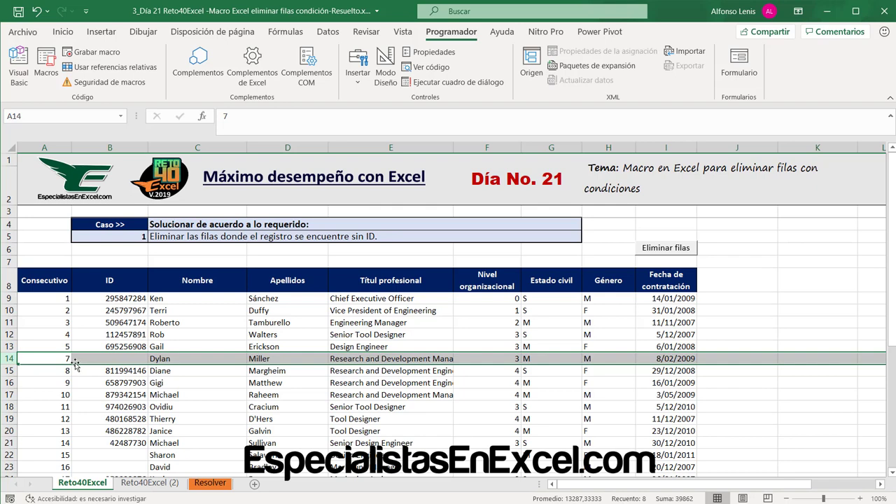
click(98, 370)
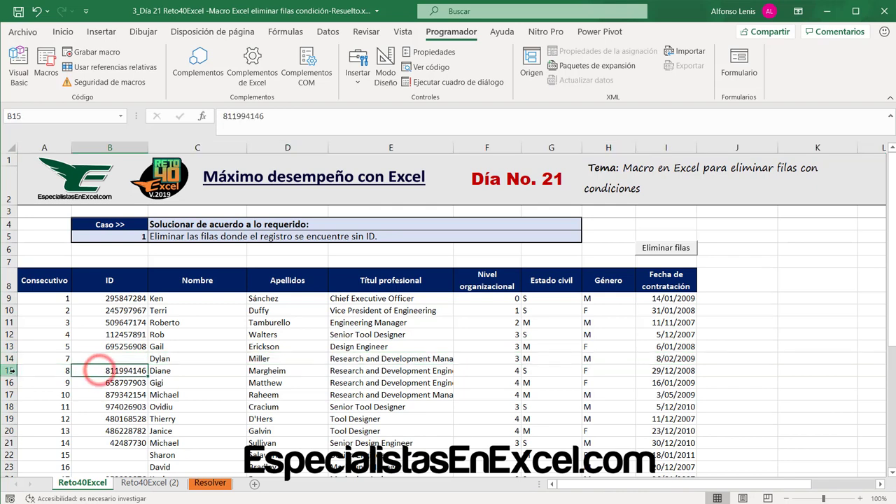
click(14, 370)
click(89, 379)
click(105, 407)
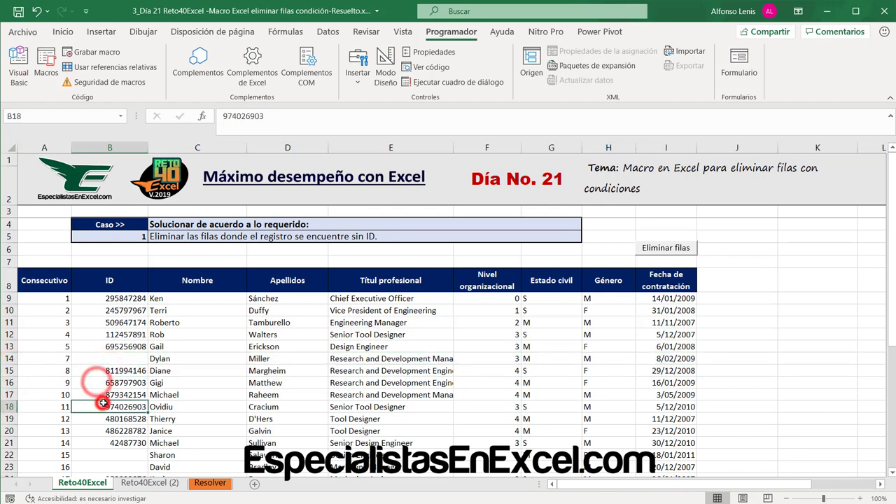
click(122, 361)
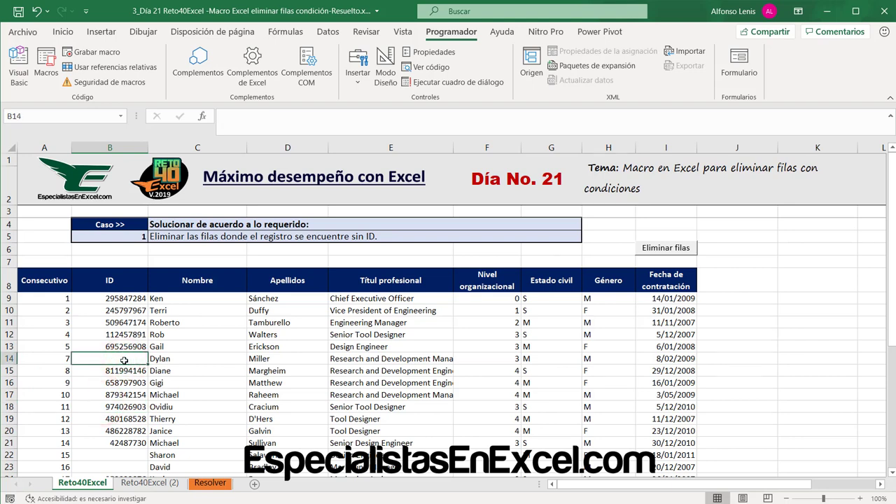
click(122, 382)
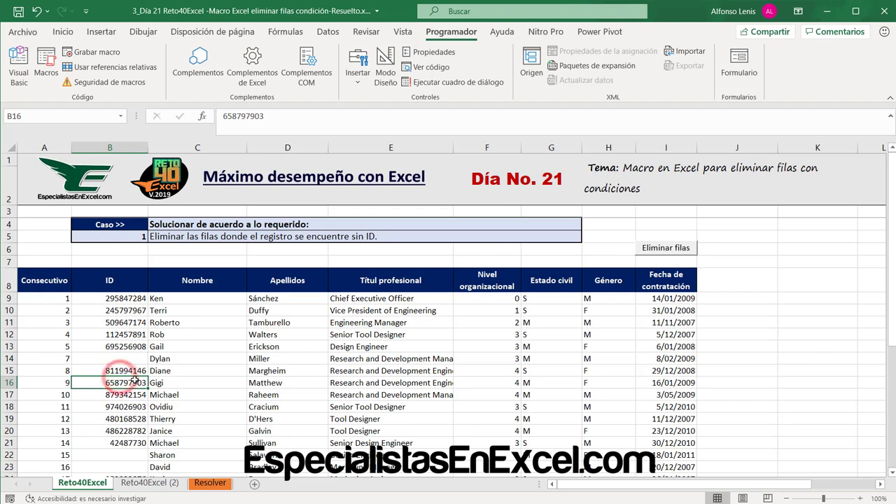
key(ctrl+z)
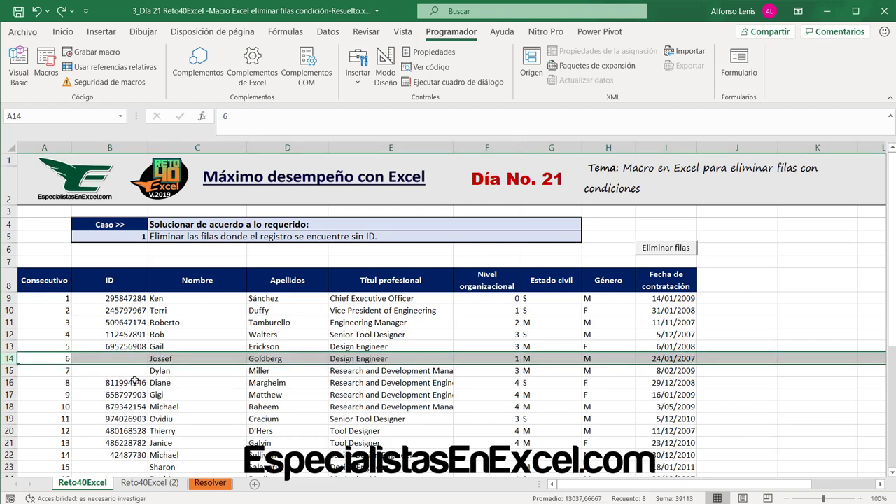
click(290, 337)
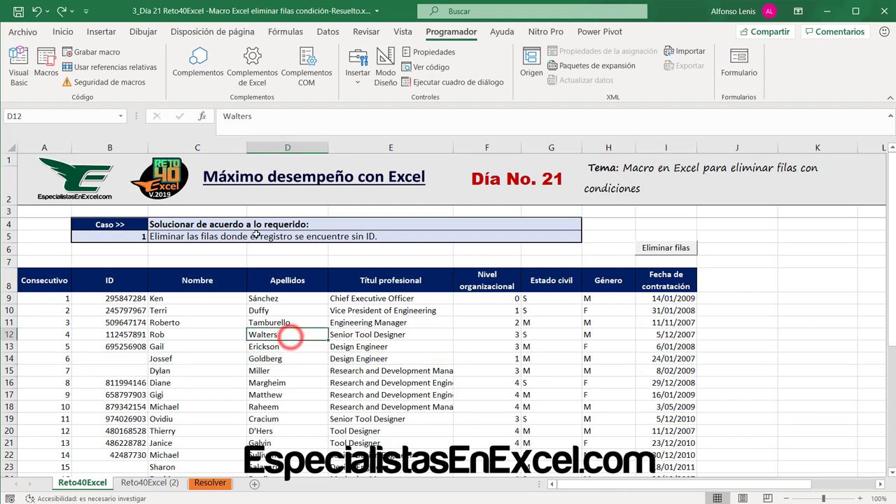
key(ctrl+s)
click(643, 339)
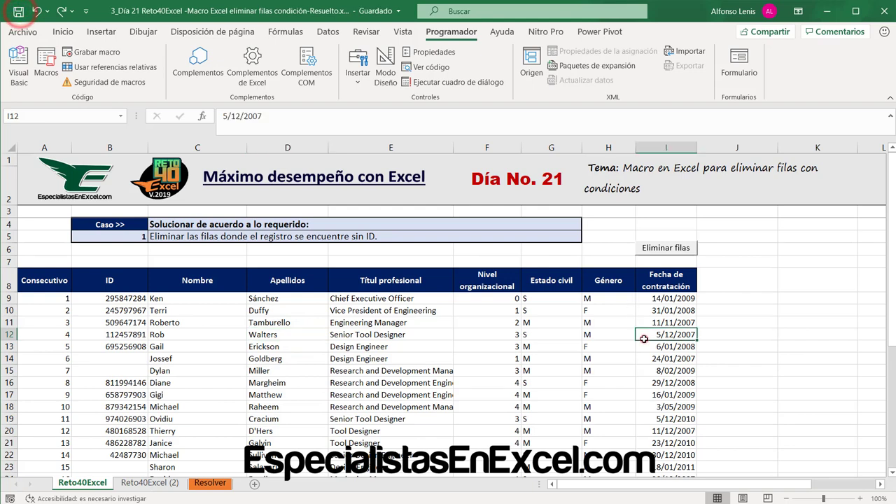
- Run the Eliminar filas button, dismiss 'Proceso terminado', and confirm blank-ID records 7 and 16 remain
click(664, 247)
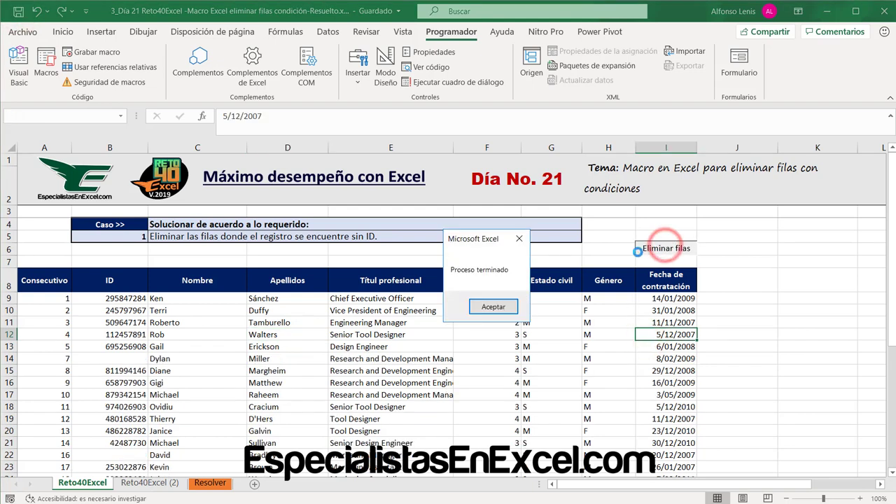
click(499, 304)
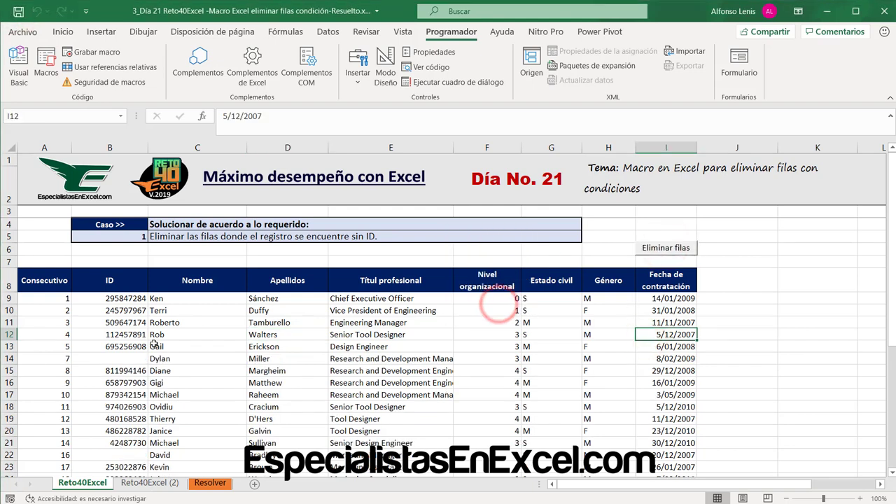
click(9, 359)
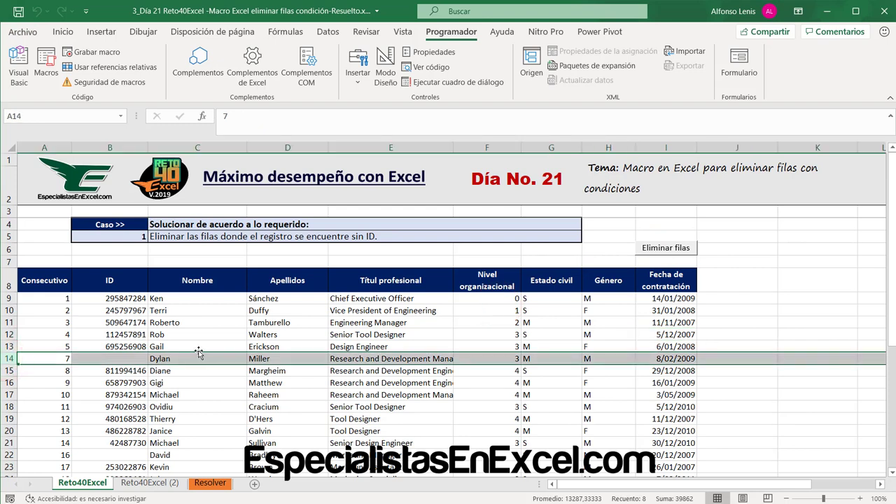
scroll(141, 375, down, 2)
click(125, 372)
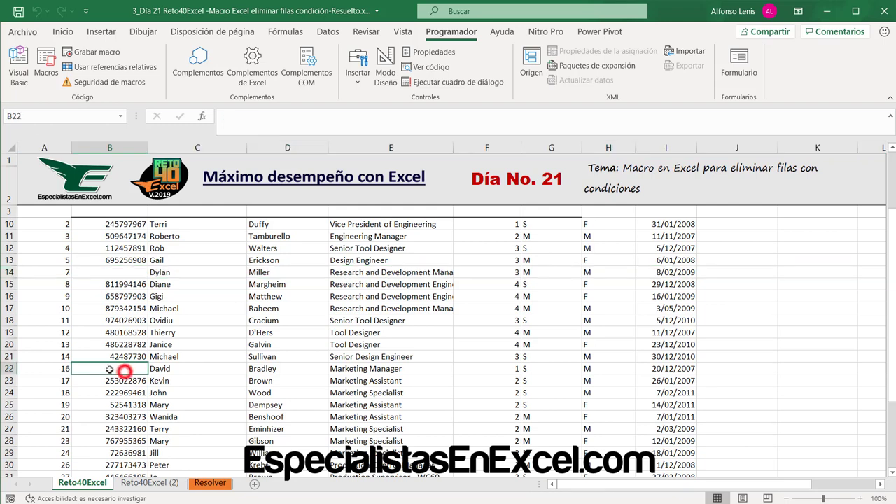
click(9, 369)
scroll(125, 380, down, 2)
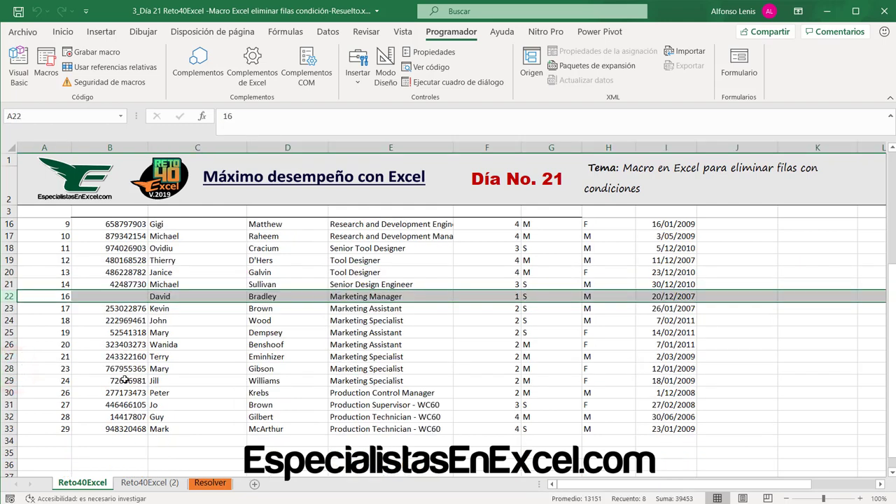
scroll(126, 378, up, 3)
scroll(133, 375, up, 1)
click(143, 376)
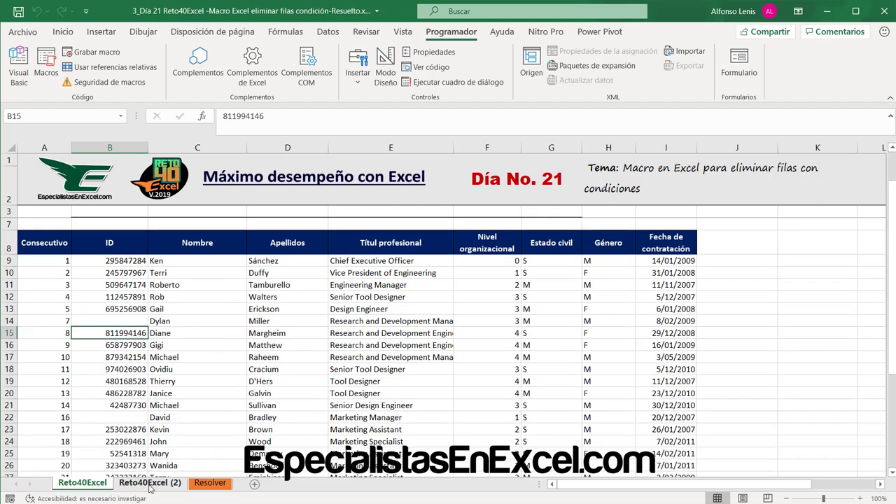
- Copy the full original table from the Reto40Excel (2) sheet
click(149, 482)
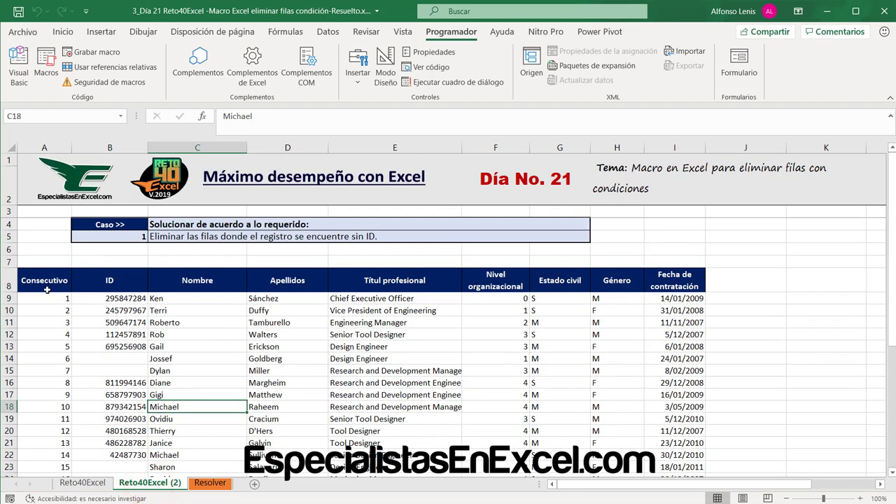
drag(46, 290, 676, 294)
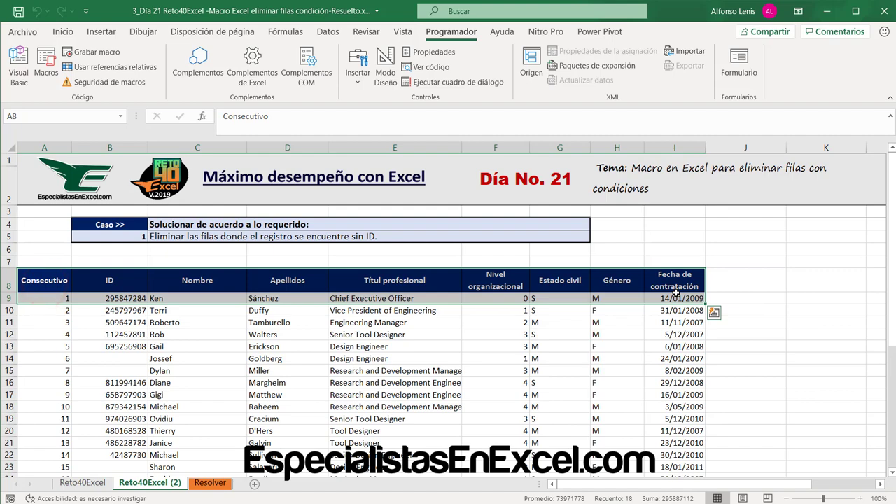
key(ctrl+shift+Down)
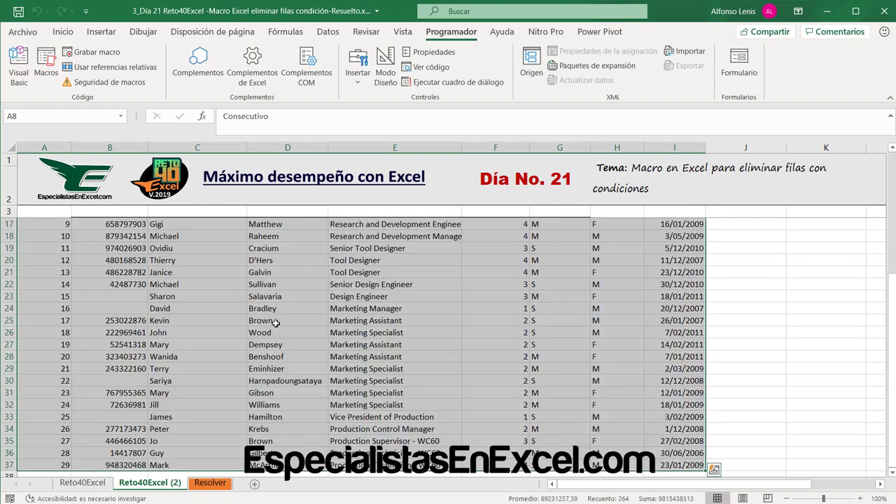
scroll(273, 325, down, 1)
scroll(269, 327, up, 3)
key(ctrl+c)
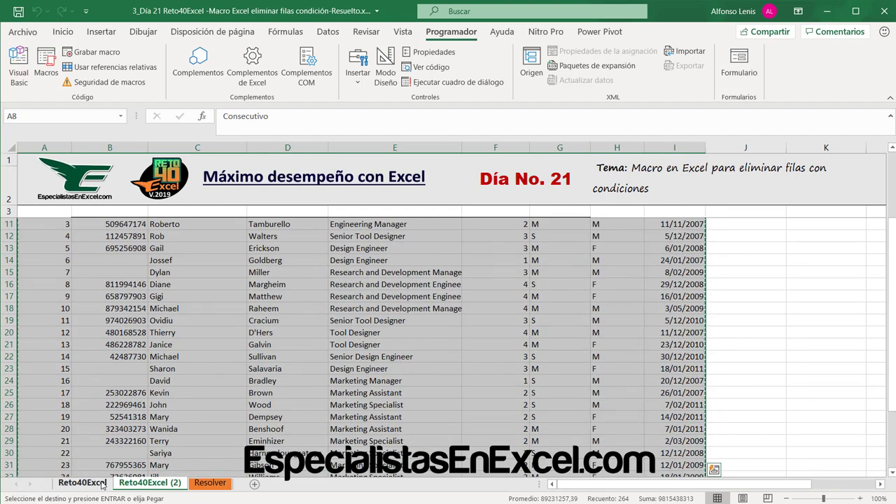
- Paste it over the table on Reto40Excel and save the workbook
click(103, 483)
click(46, 242)
key(ctrl+a)
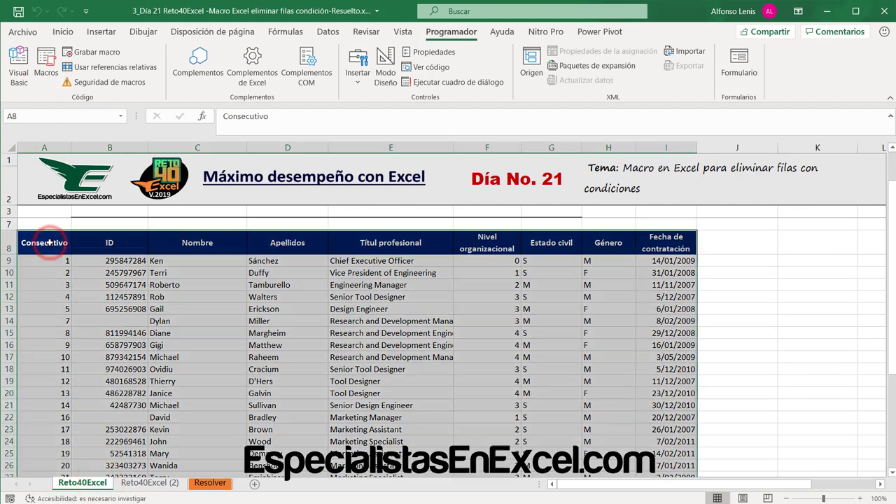
key(ctrl+v)
click(163, 320)
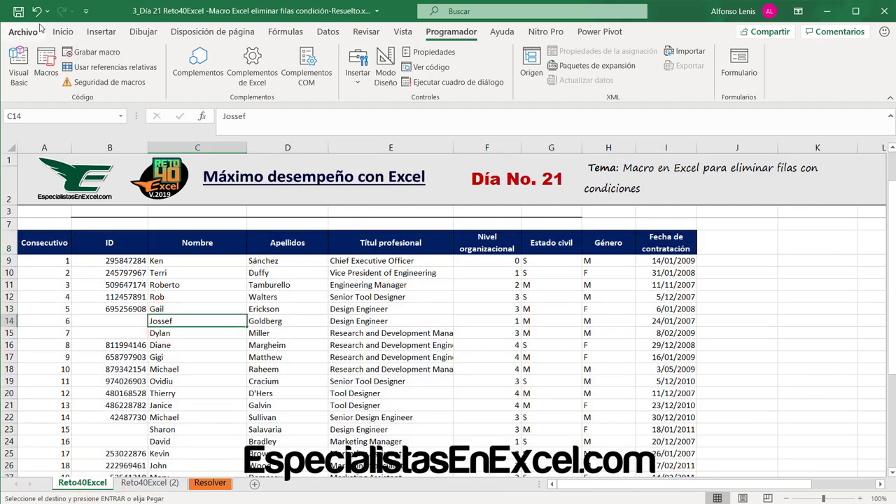
click(18, 11)
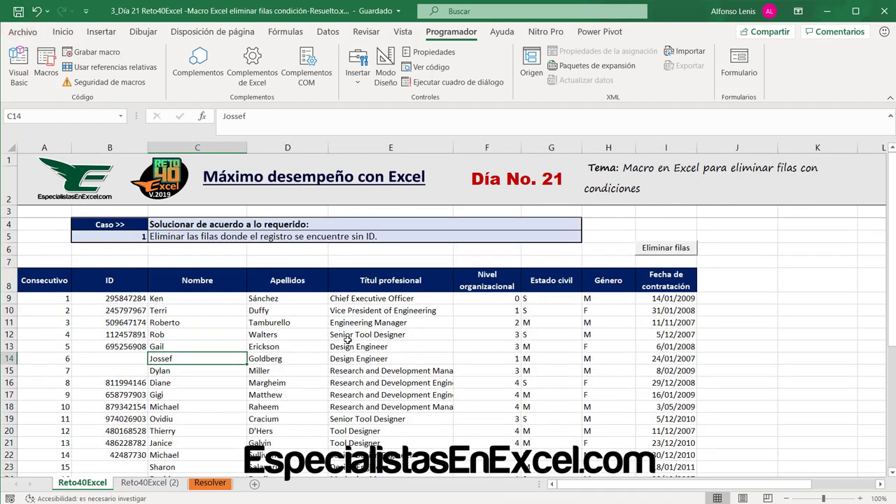
- Check the IDs of the first records, confirming record 6 has an empty ID cell
click(112, 299)
click(105, 310)
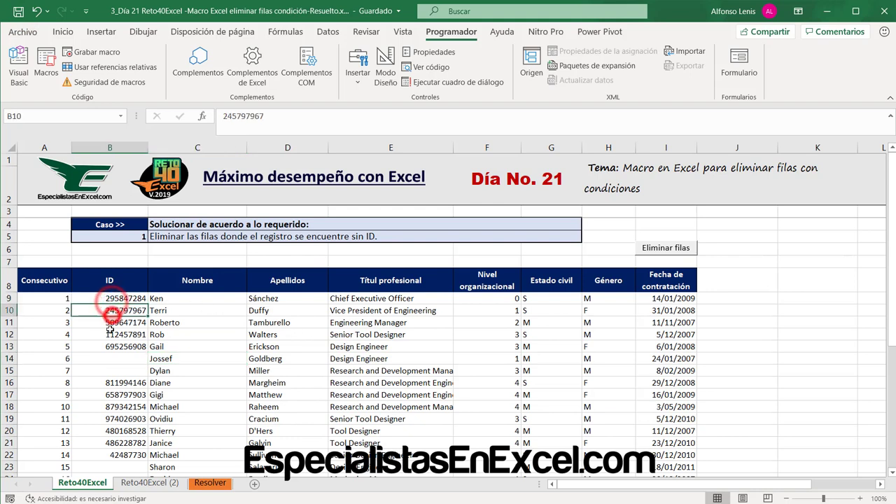
click(105, 347)
click(64, 347)
click(109, 346)
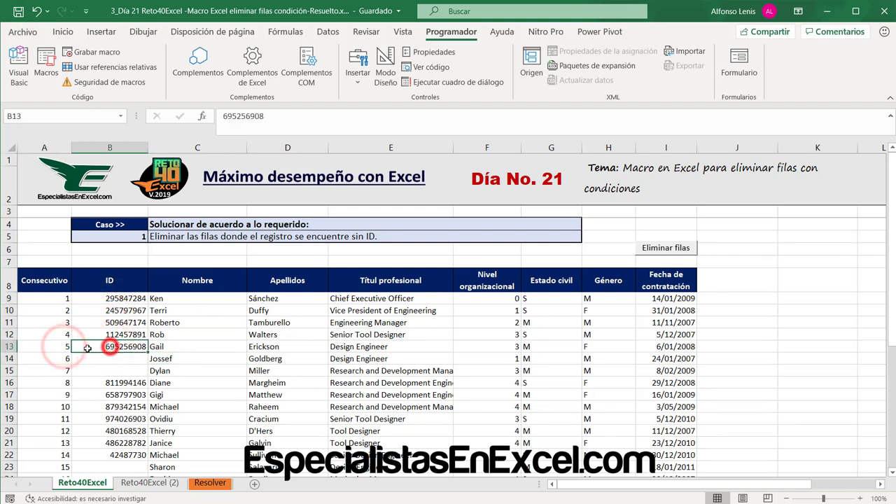
click(60, 359)
click(102, 360)
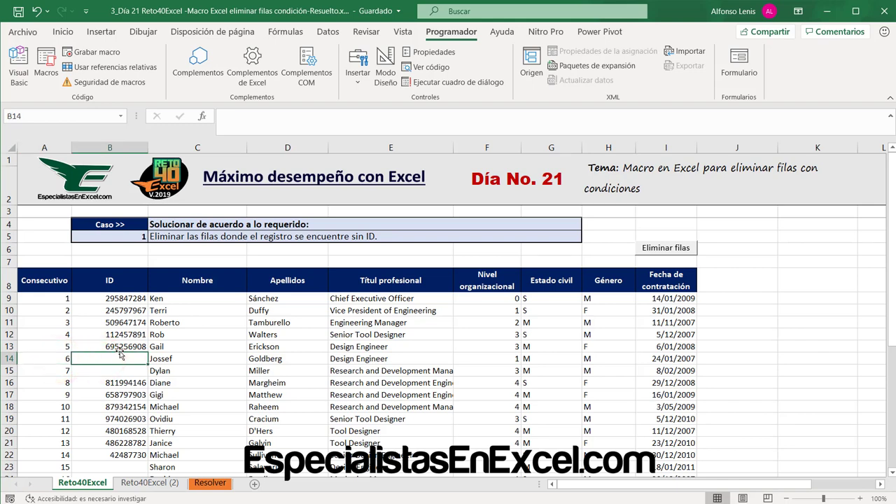
- Delete record 6's row 14 and confirm blank-ID record 7 now sits in row 14
click(11, 358)
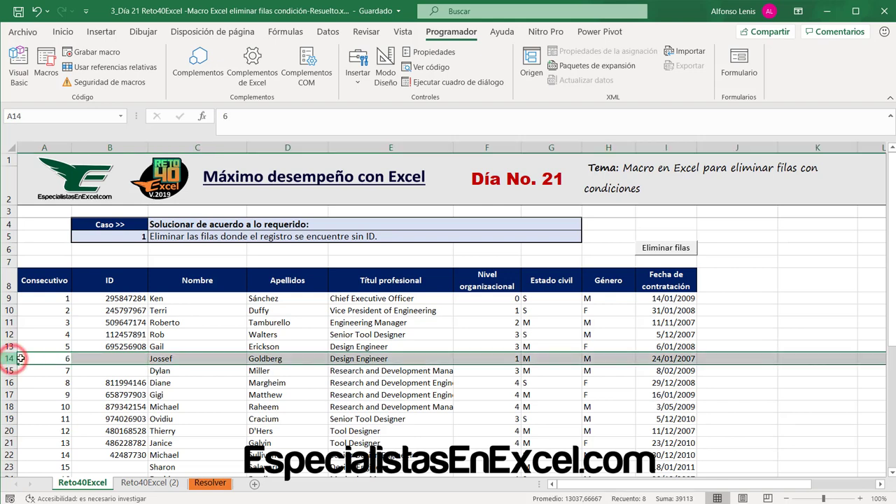
right_click(23, 358)
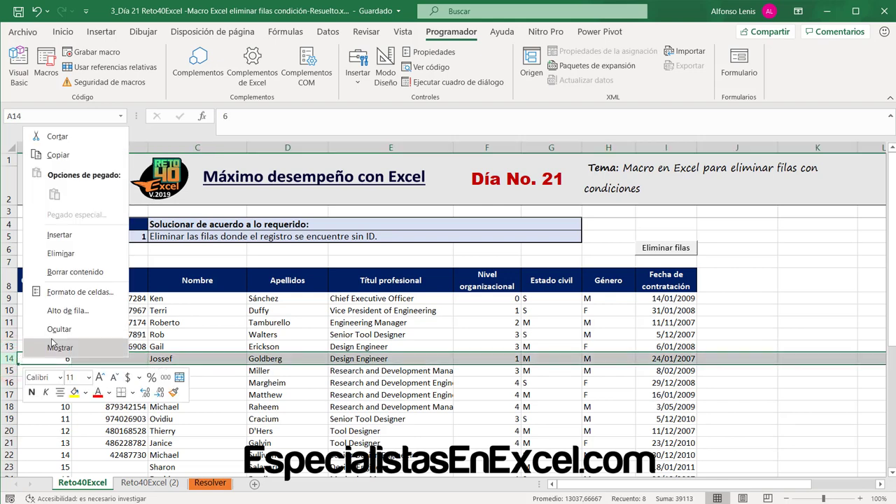
click(73, 250)
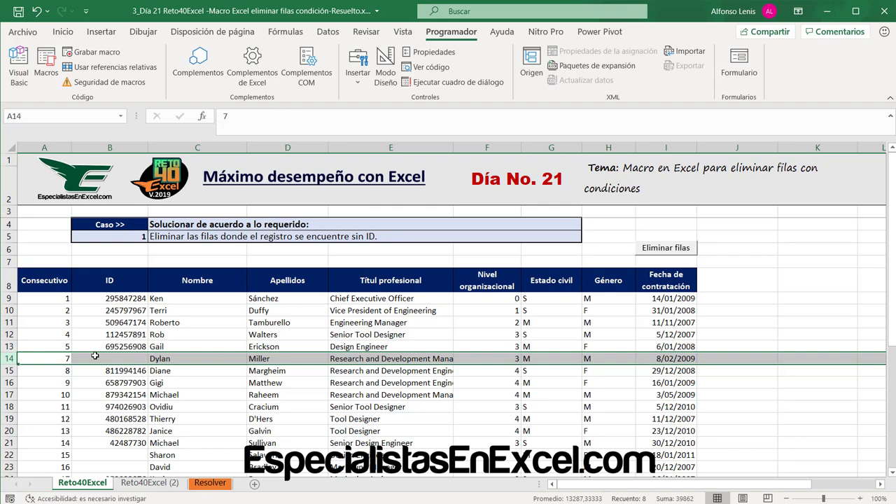
click(140, 343)
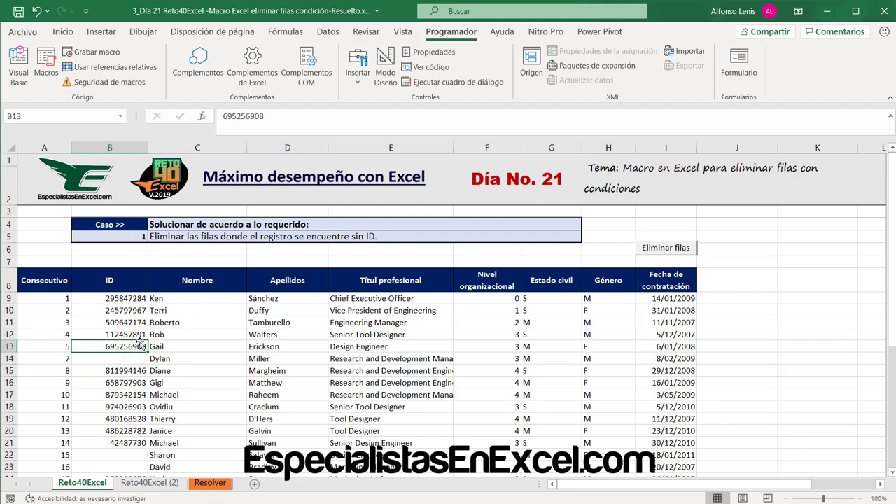
click(114, 358)
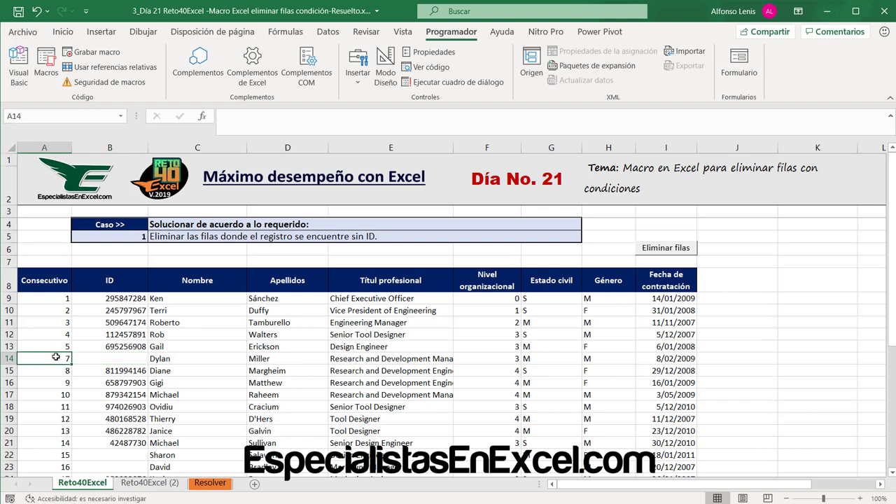
click(52, 358)
click(101, 359)
- Undo the row deletion so record 6 returns to row 14
click(52, 358)
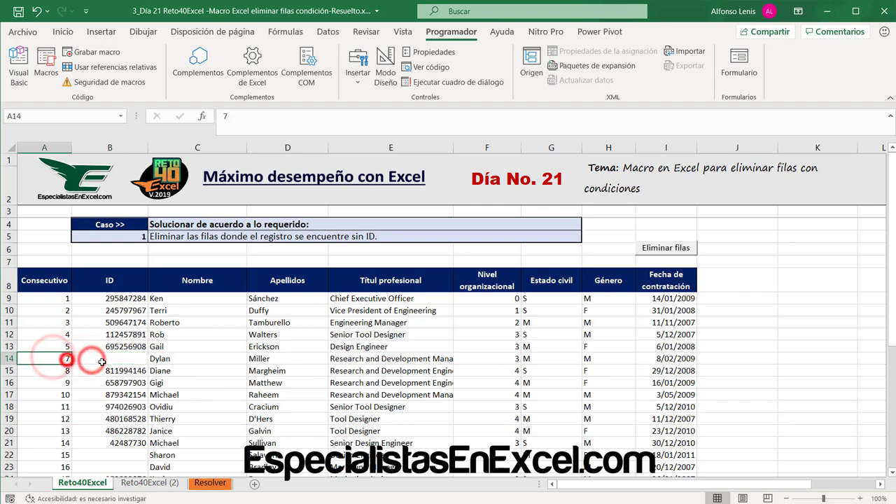
click(101, 359)
scroll(121, 392, down, 4)
scroll(120, 392, down, 3)
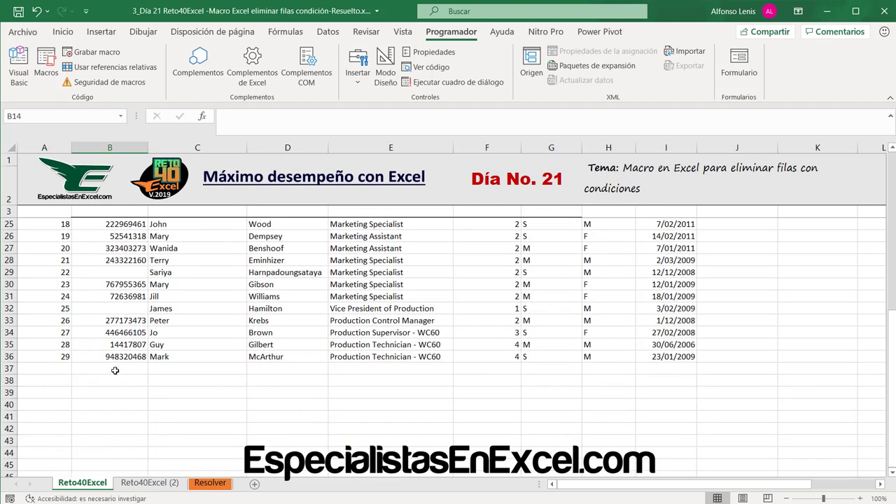
click(116, 369)
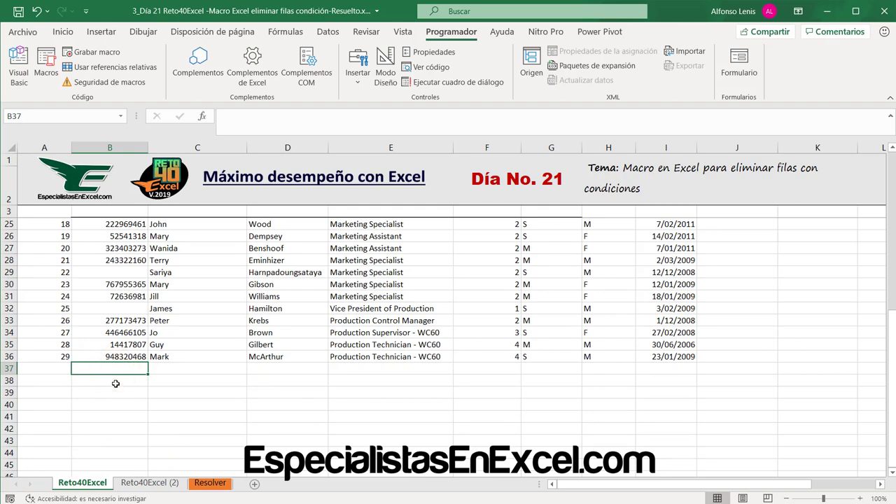
scroll(115, 384, up, 5)
scroll(115, 378, up, 2)
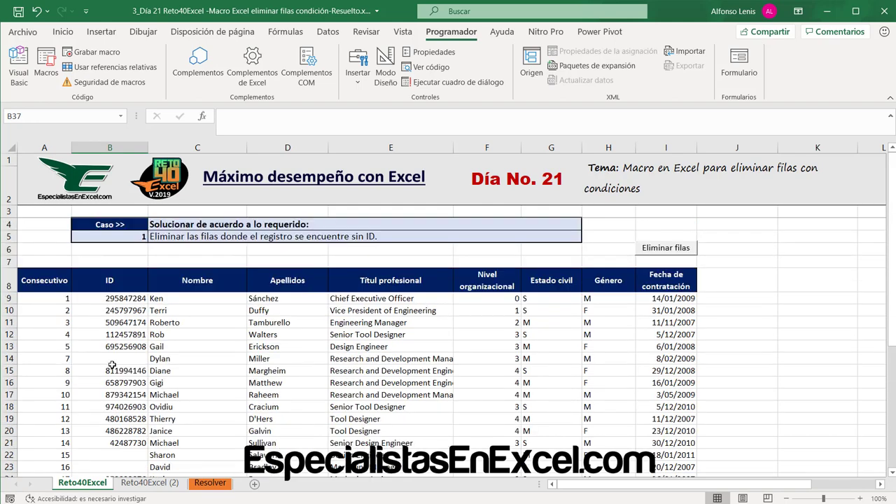
key(ctrl+z)
- Inspect the last record in row 37 and the empty cells B38 to B40 below
scroll(114, 361, up, 3)
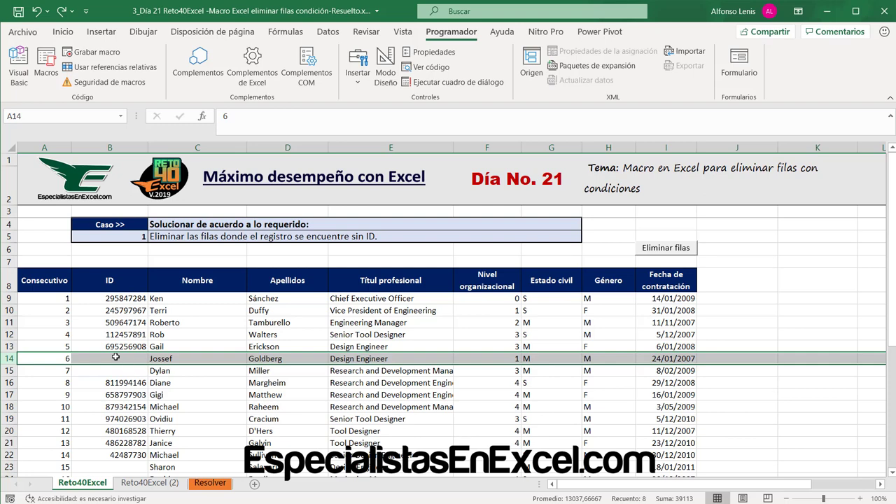
scroll(115, 357, down, 5)
scroll(98, 378, down, 2)
click(8, 368)
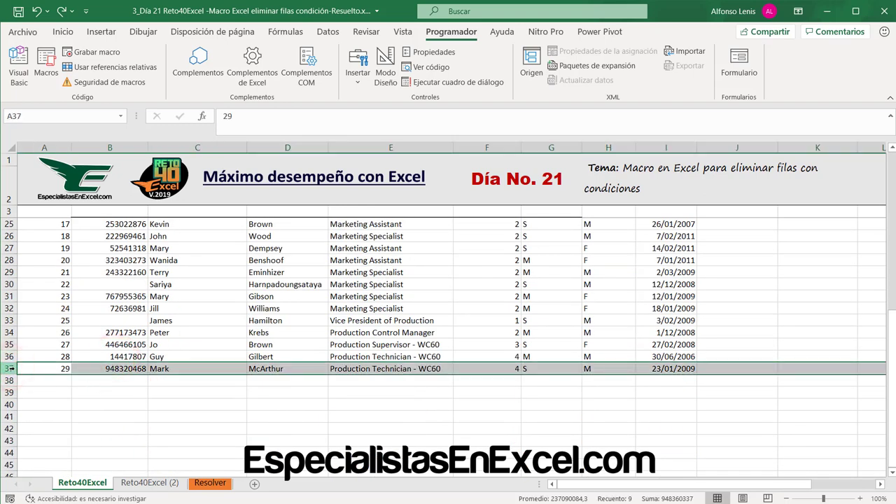
click(11, 368)
click(52, 379)
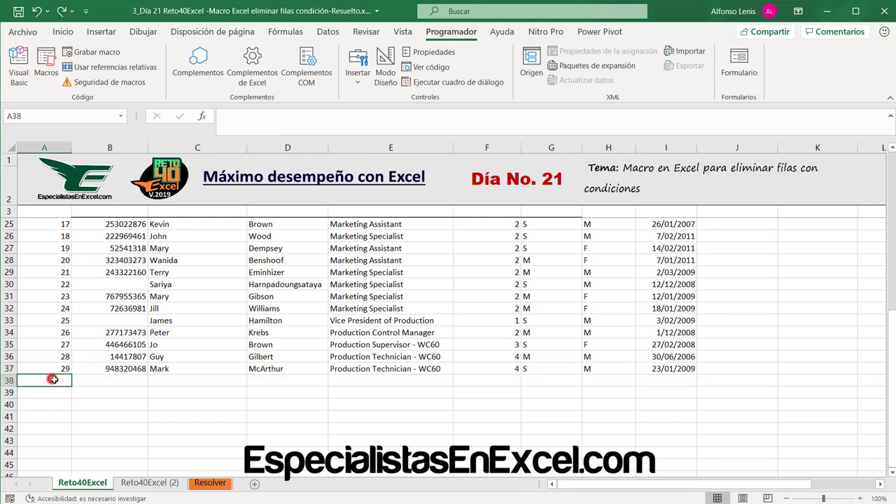
click(114, 377)
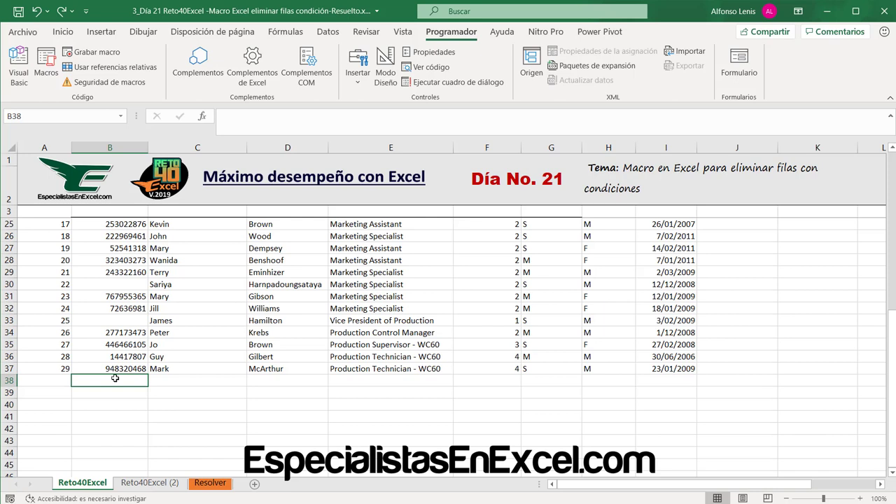
click(123, 393)
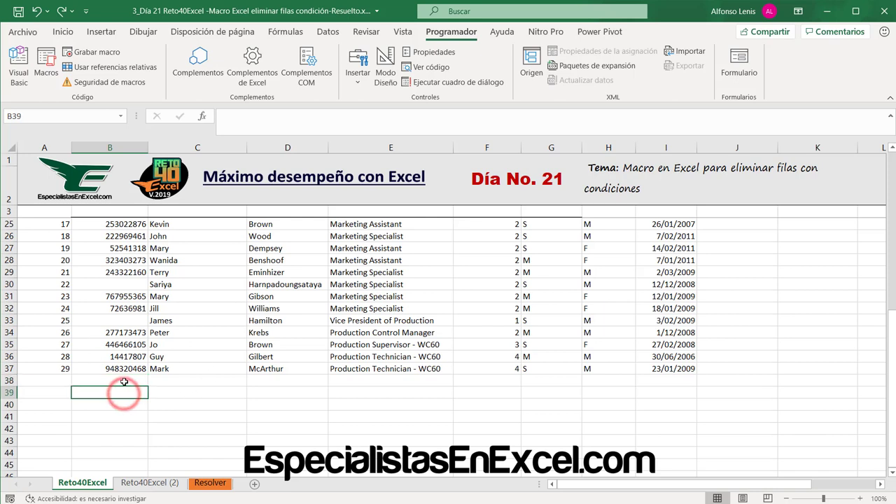
click(124, 391)
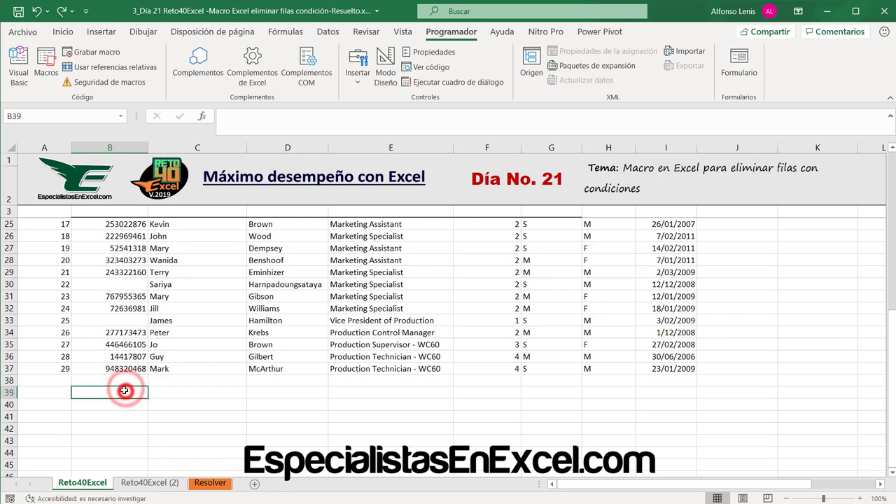
click(119, 407)
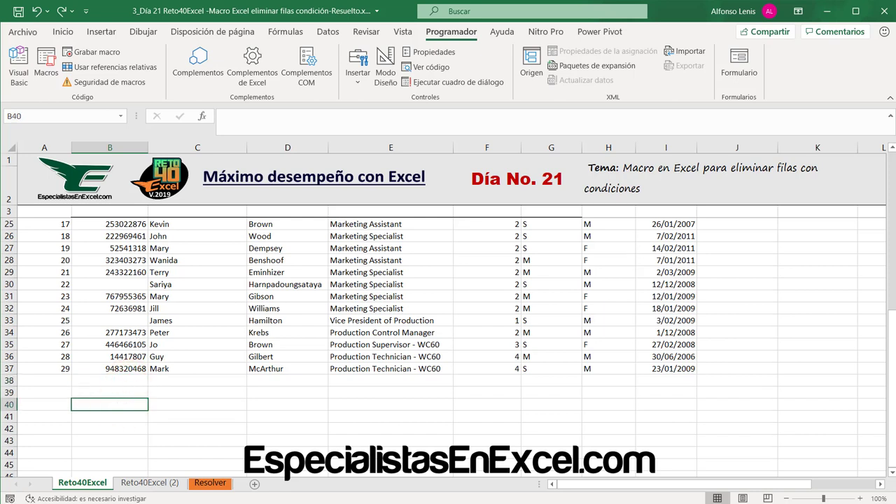
- Recheck record 5 and the ID in row 11, then save the workbook
click(133, 320)
scroll(129, 319, up, 7)
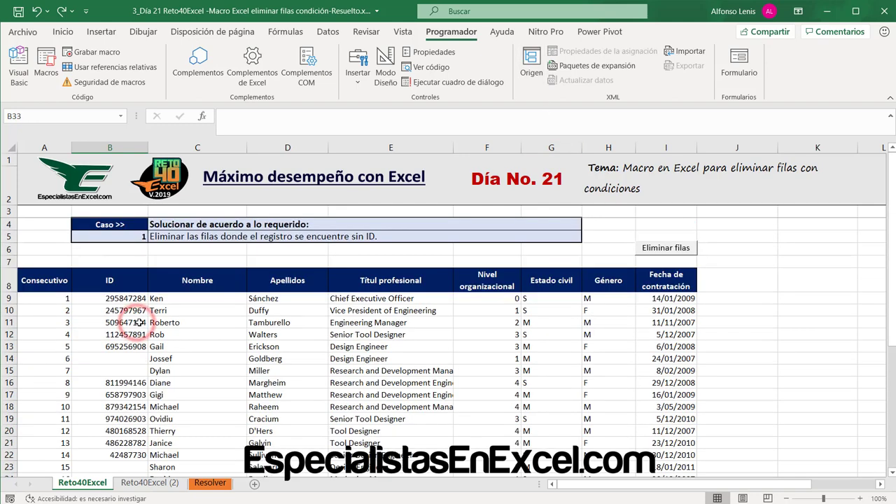
click(44, 347)
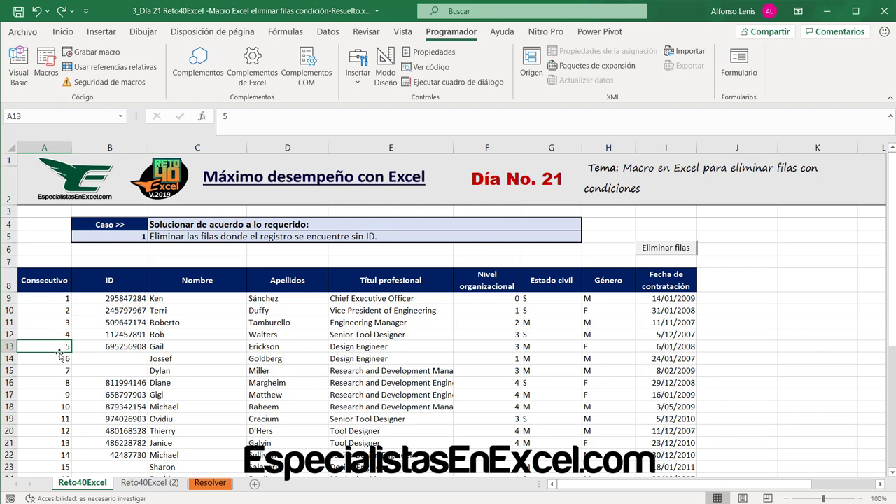
scroll(60, 356, down, 4)
scroll(61, 355, down, 4)
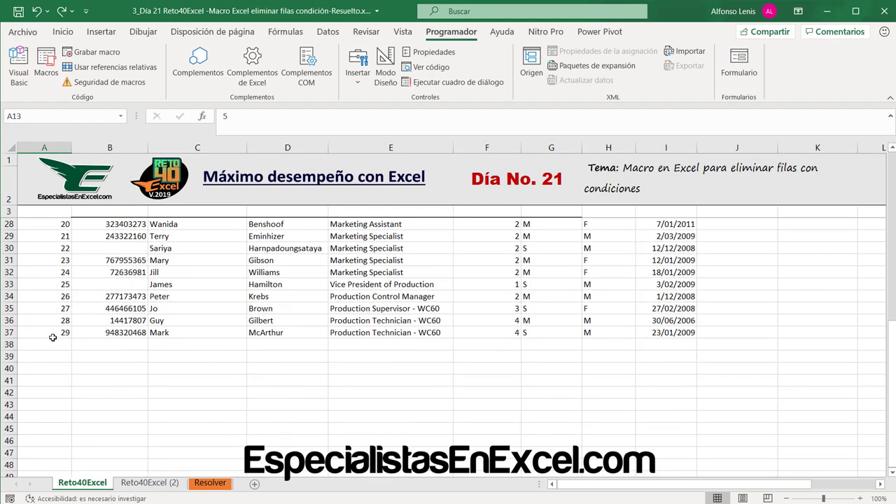
click(53, 340)
scroll(122, 283, up, 5)
scroll(121, 283, up, 3)
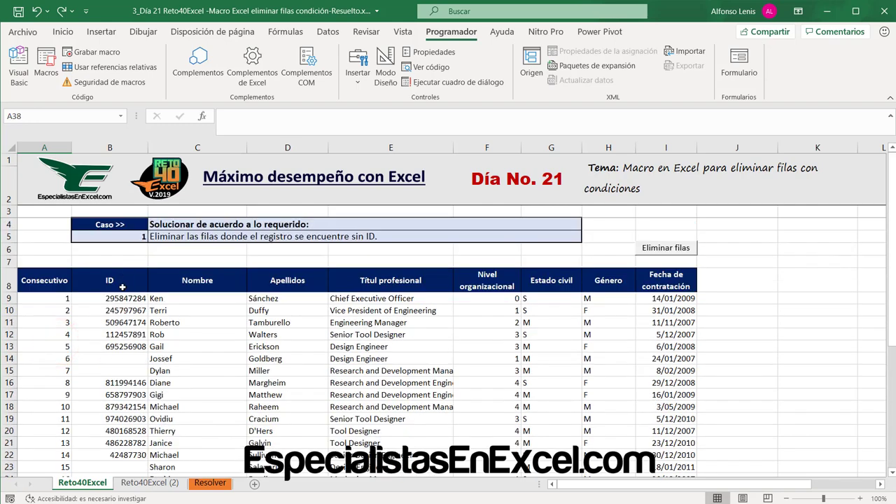
click(110, 322)
click(18, 11)
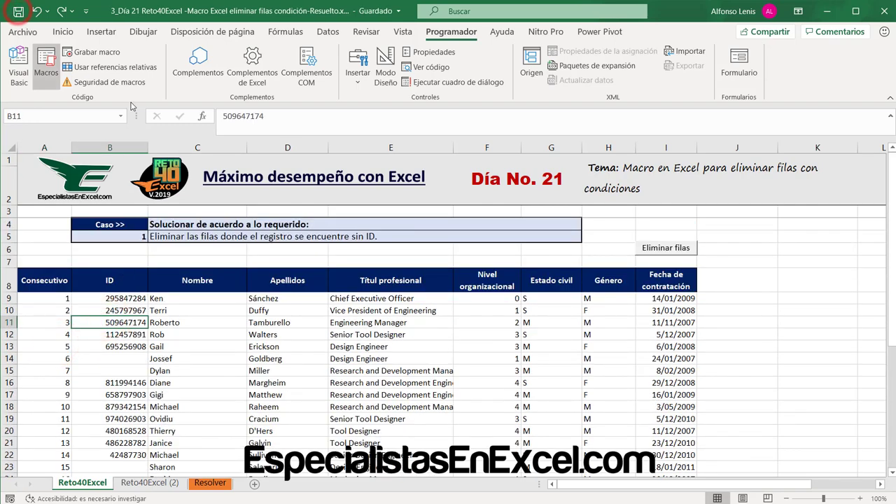
- Duplicate the Cells(cont, 2) = "" condition at the start of the If line
click(350, 479)
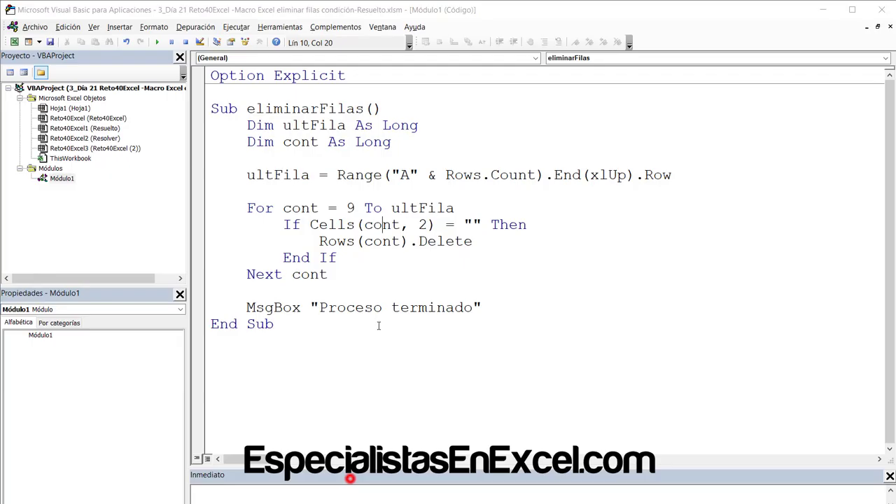
click(401, 260)
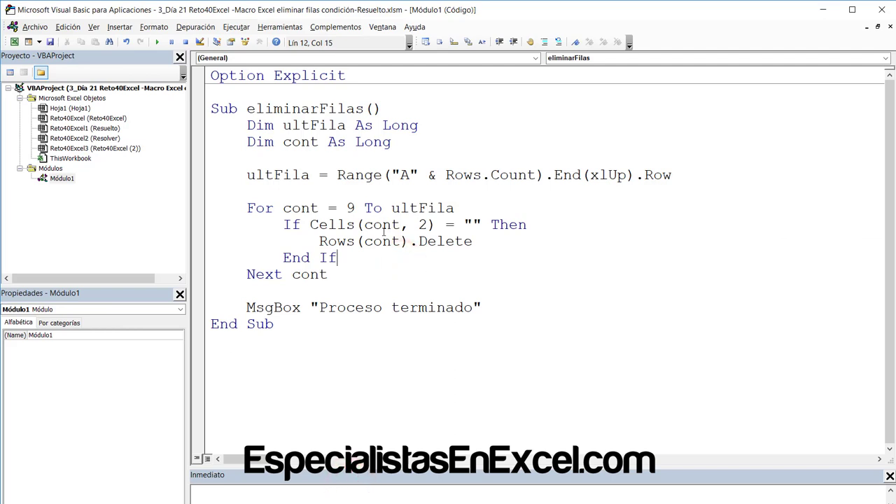
drag(308, 225, 482, 225)
right_click(466, 224)
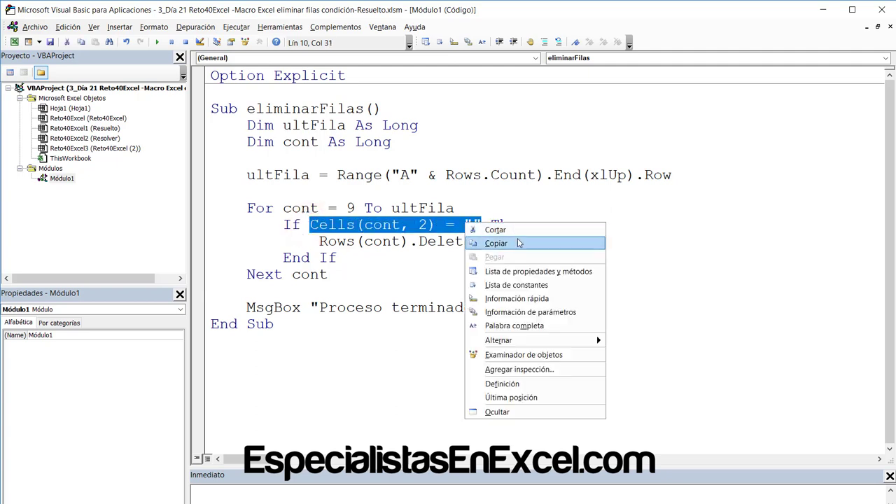
click(519, 243)
click(308, 225)
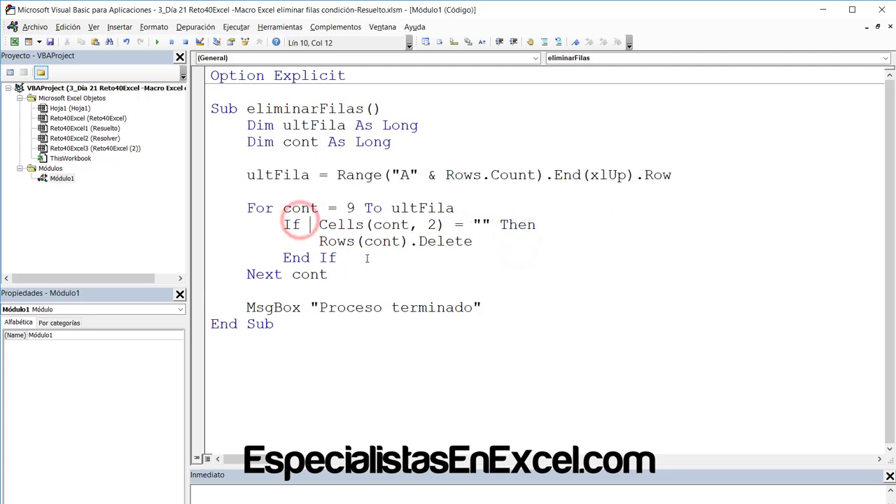
key(ctrl+v)
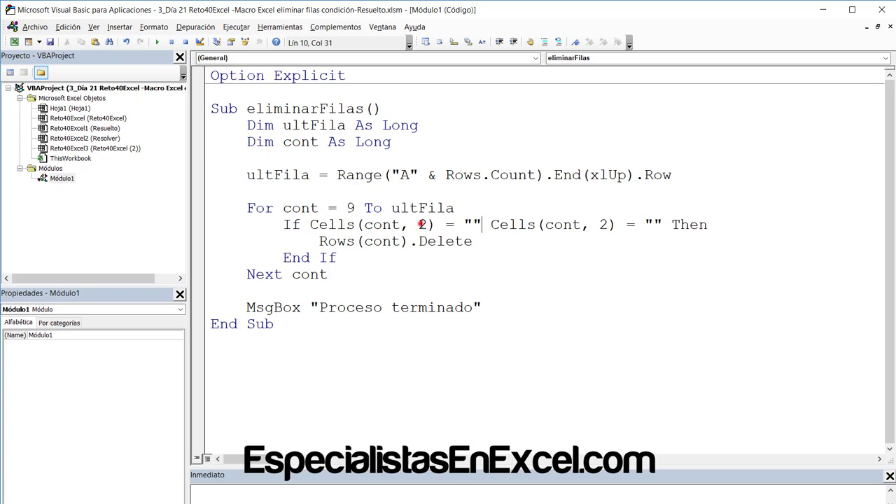
- Change the copy to Cells(cont, 1) <> "" and join both conditions with And
double_click(422, 225)
text(1)
double_click(470, 224)
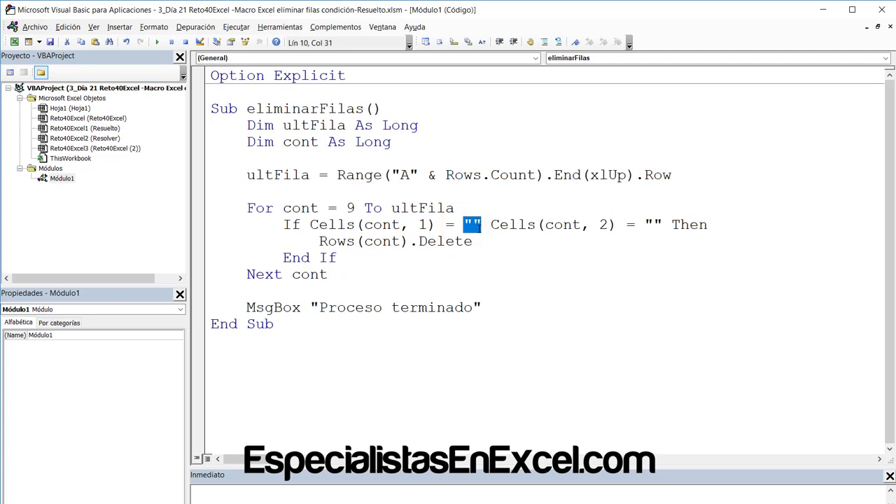
key(Left)
key(Left)
key(BackSpace)
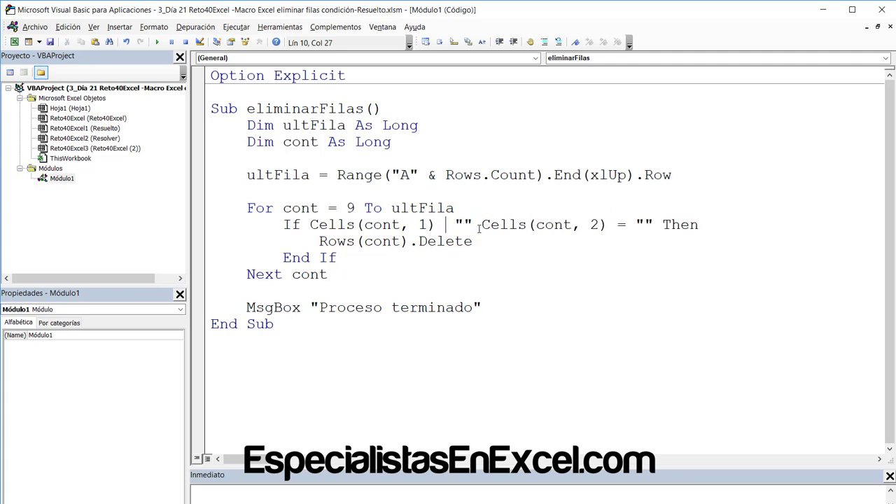
text(<>)
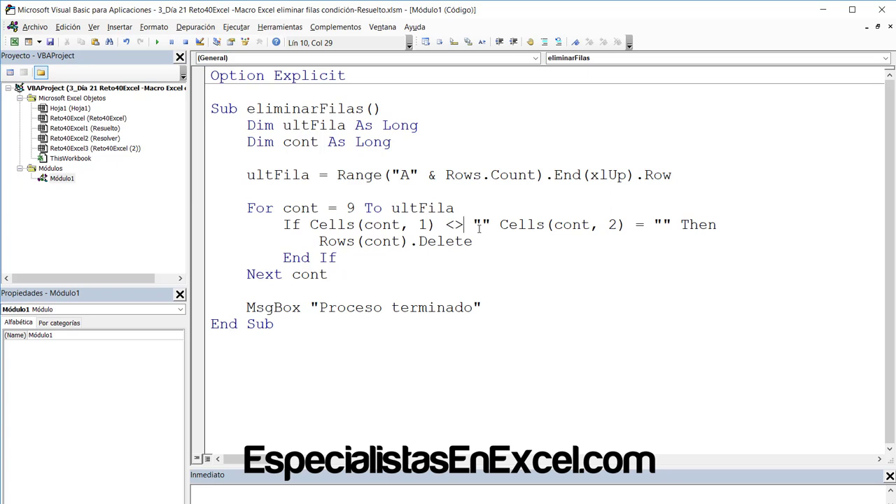
click(500, 224)
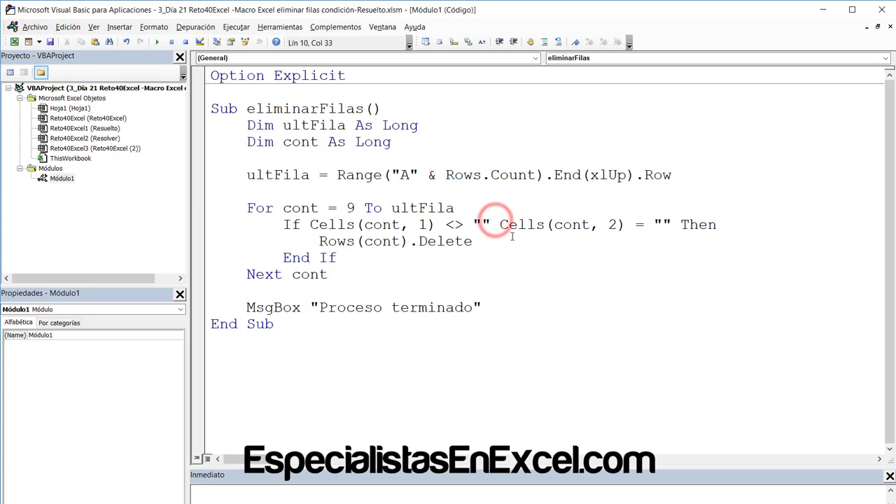
text(and)
click(503, 273)
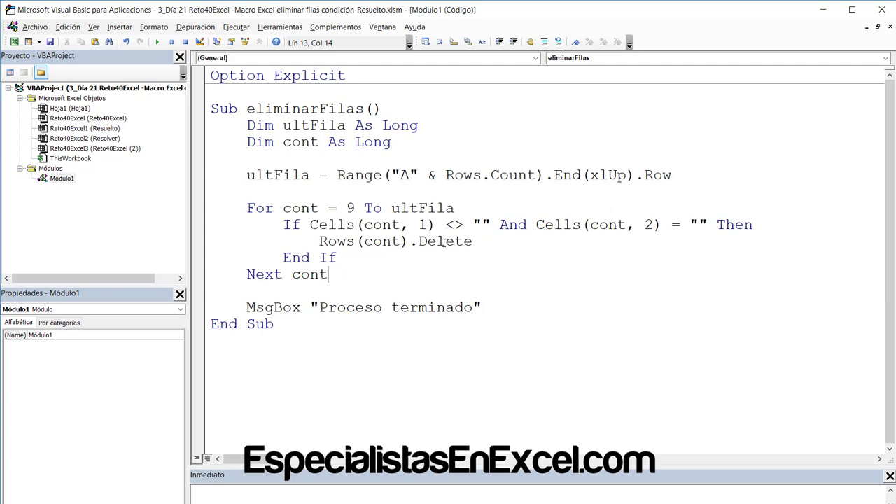
- Add cont = cont - 1 after Rows(cont).Delete and save the workbook
click(476, 242)
key(Return)
text(c)
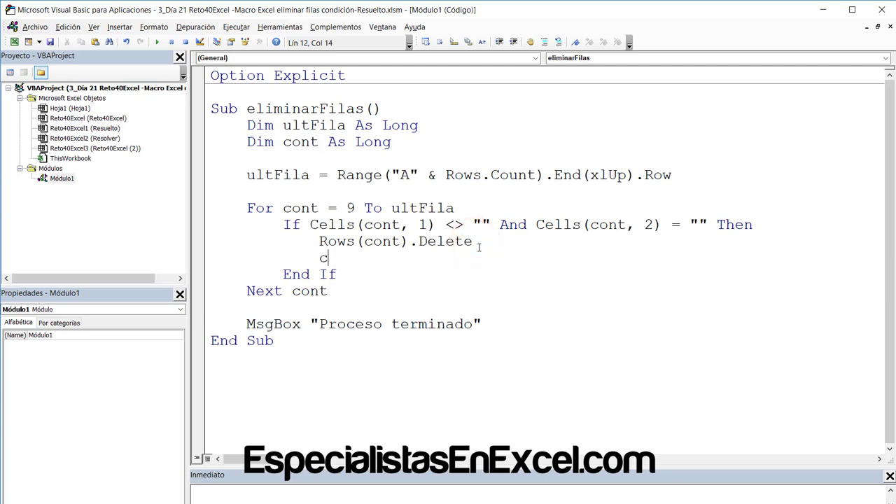
text(ont)
text( = cont )
text(- 1)
key(Down)
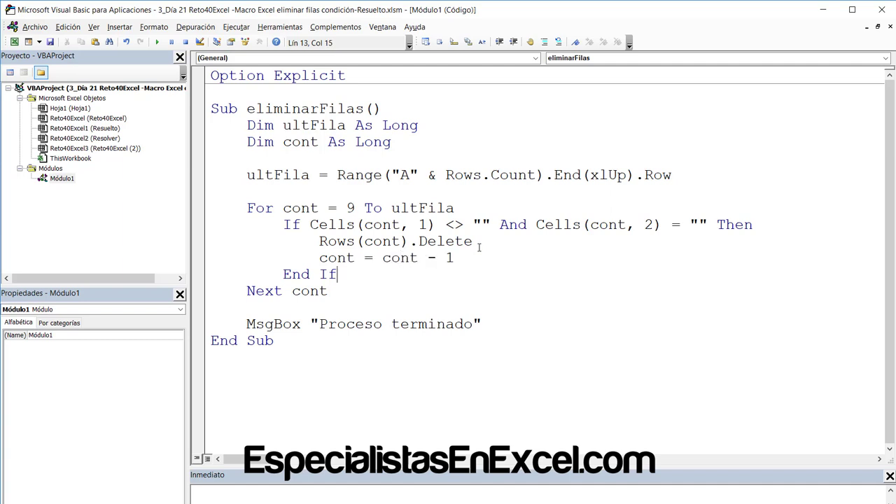
click(50, 42)
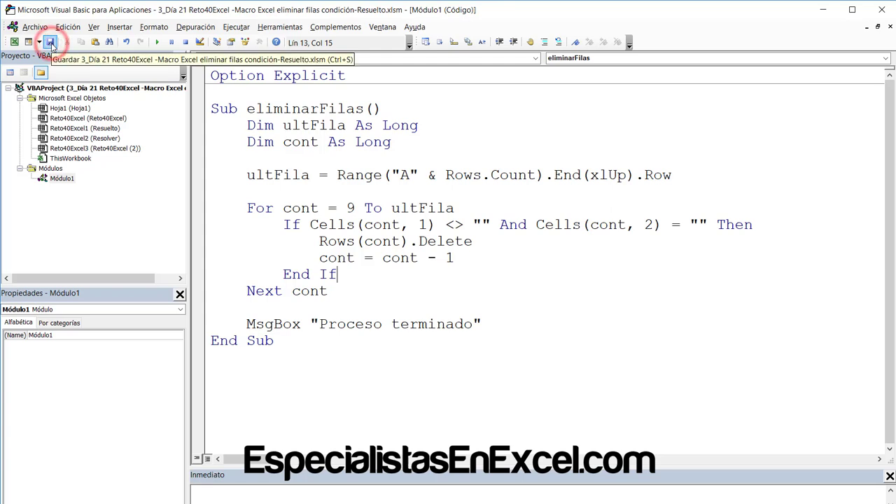
click(50, 42)
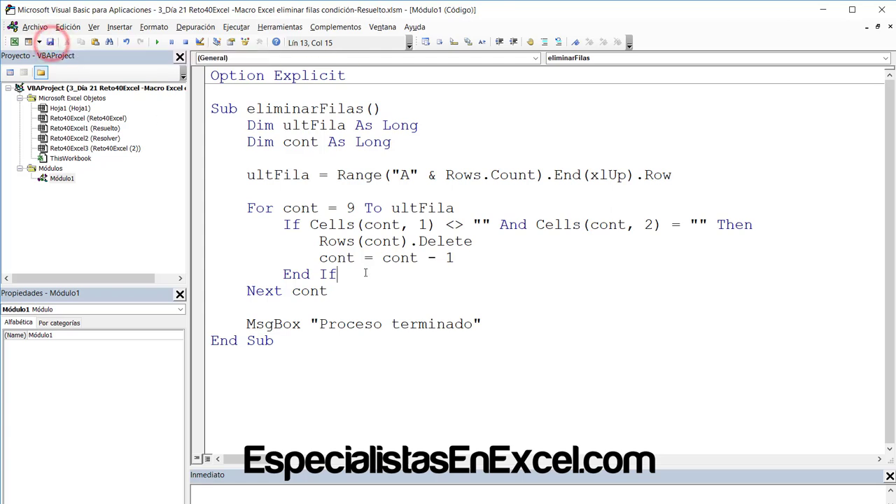
- Run the Eliminar filas macro and confirm 'Proceso terminado', removing blank-ID records 6, 7, 15 and 16
click(289, 494)
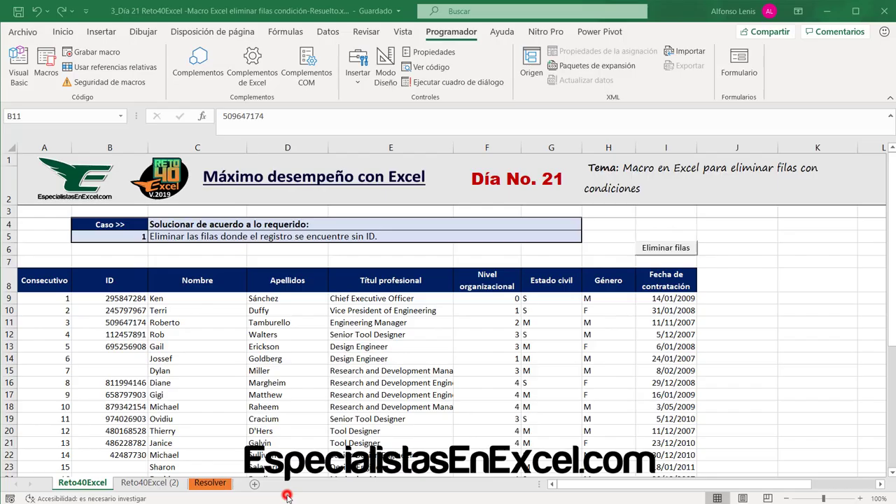
drag(119, 357, 119, 365)
scroll(119, 364, down, 4)
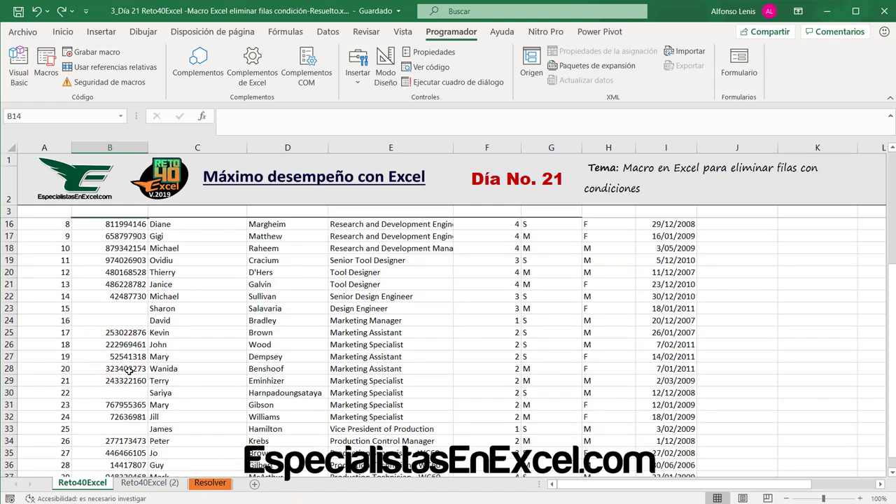
scroll(210, 333, up, 3)
scroll(241, 333, up, 1)
click(536, 333)
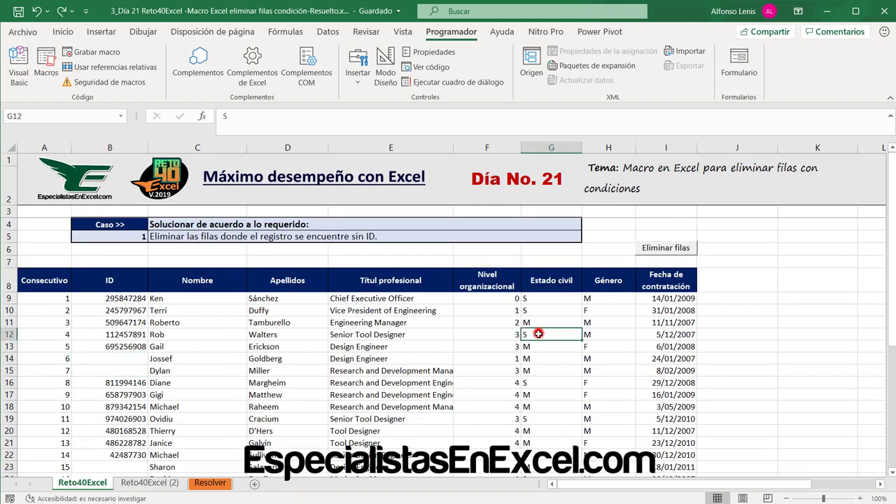
click(671, 251)
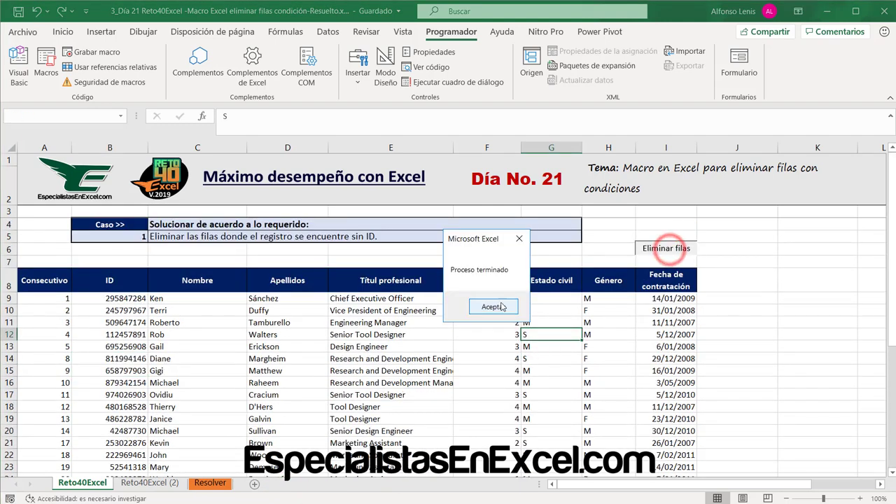
click(488, 308)
click(112, 357)
scroll(108, 357, down, 1)
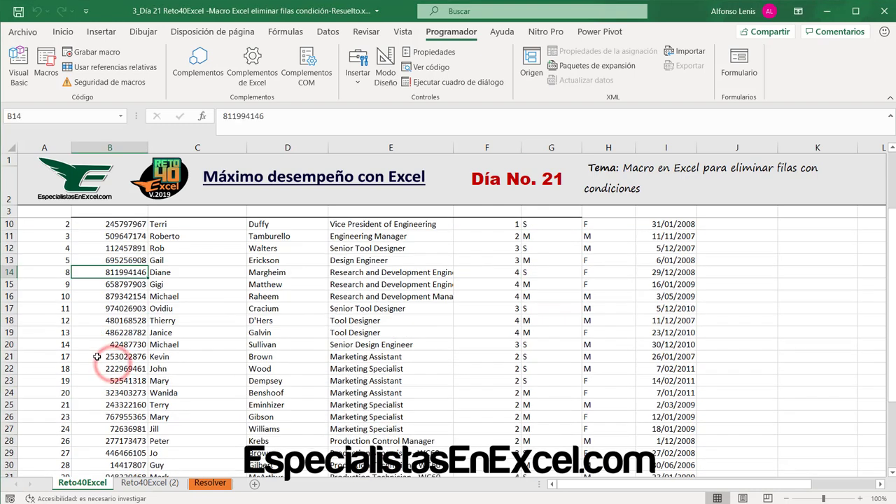
scroll(108, 357, down, 2)
scroll(105, 356, up, 3)
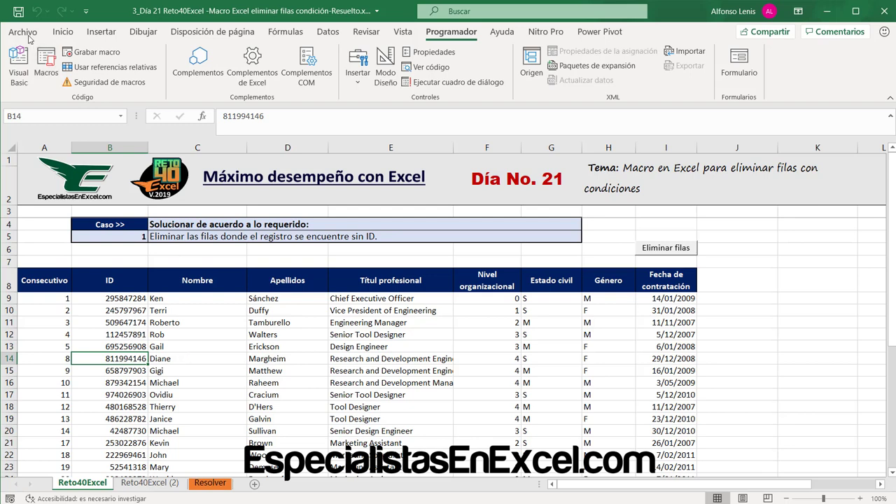
- Save the workbook with the cleaned employee table
click(17, 11)
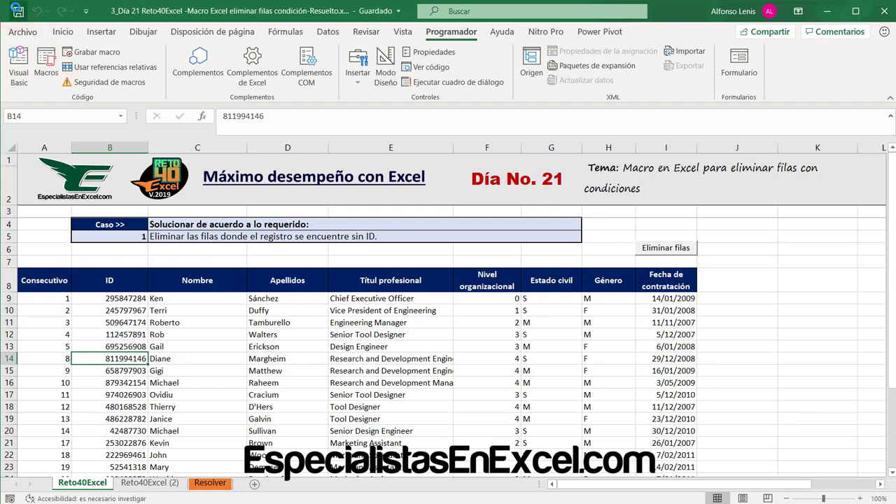